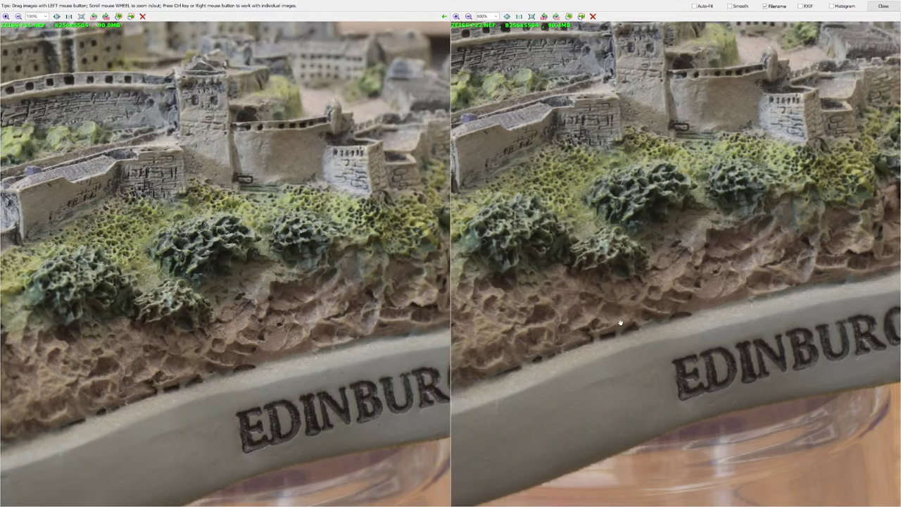
Zoom both ZEISS shots to 200% and pan onto the rock just above the EDINBURGH lettering.
{"action": "scroll", "coordinate": [618, 323], "scroll_direction": "up", "scroll_amount": 3}
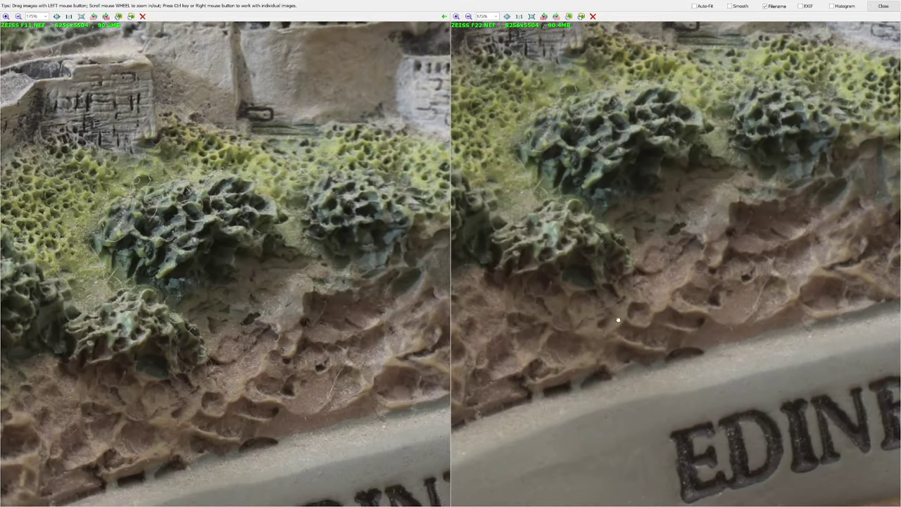
{"action": "left_click_drag", "start_coordinate": [608, 320], "coordinate": [599, 233]}
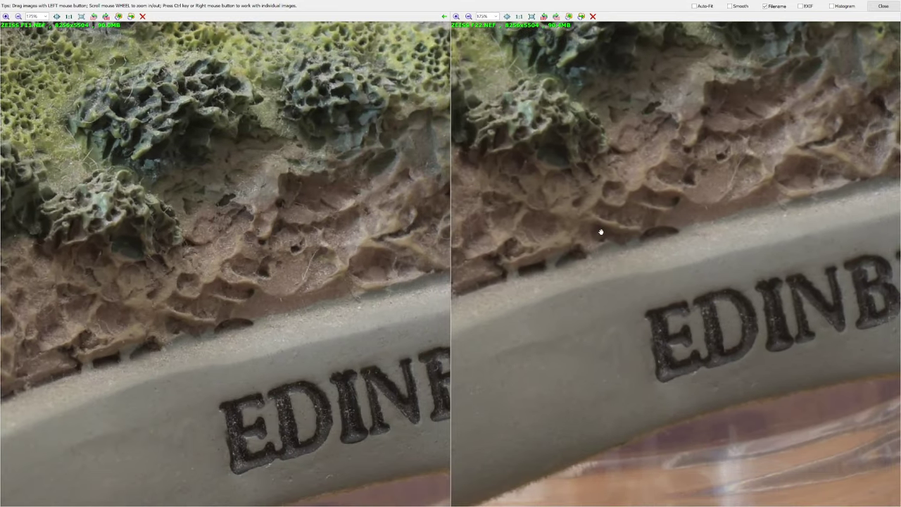
{"action": "scroll", "coordinate": [603, 300], "scroll_direction": "up", "scroll_amount": 1}
{"action": "left_click_drag", "start_coordinate": [604, 259], "coordinate": [606, 266]}
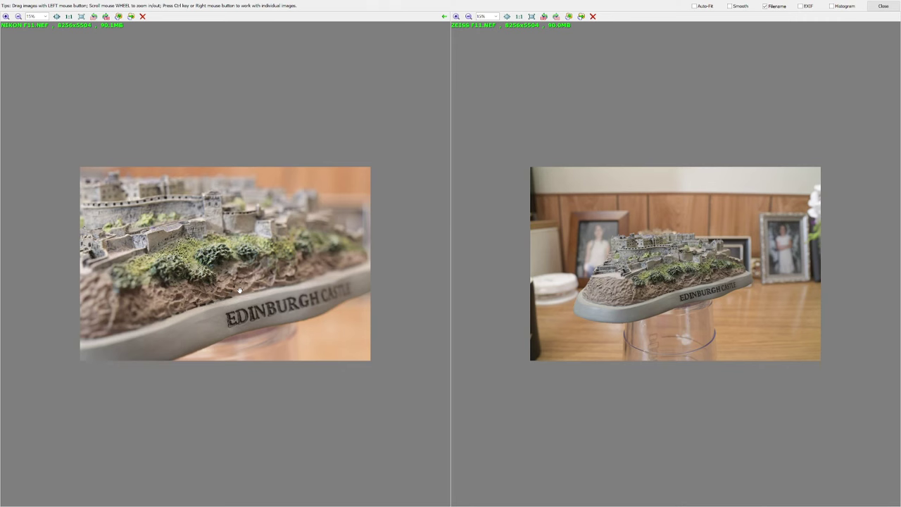
Zoom both F11 shots to 50% and pan up onto the castle base and lettering.
{"action": "scroll", "coordinate": [239, 290], "scroll_direction": "up", "scroll_amount": 4}
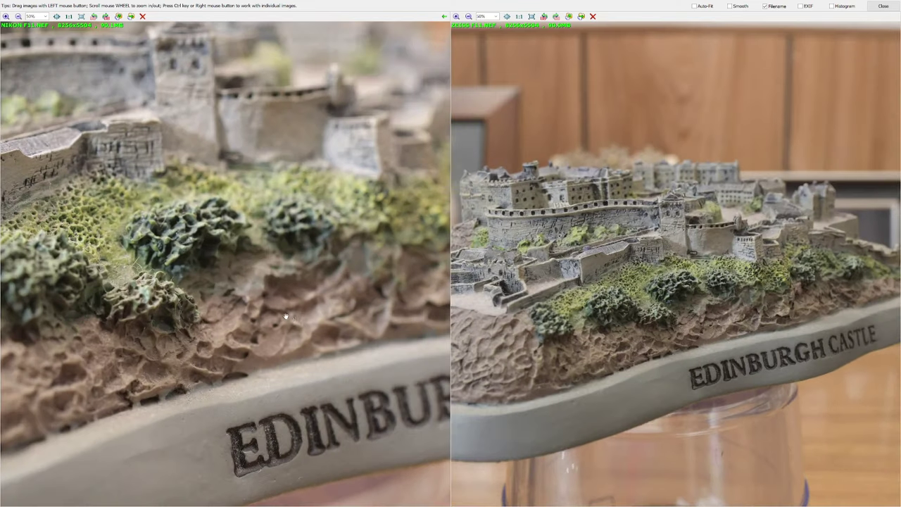
{"action": "left_click_drag", "start_coordinate": [286, 317], "coordinate": [340, 233]}
Zoom both images to 100%, showing the rock above the lettering and EDINBURG on the right.
{"action": "scroll", "coordinate": [228, 291], "scroll_direction": "up", "scroll_amount": 3}
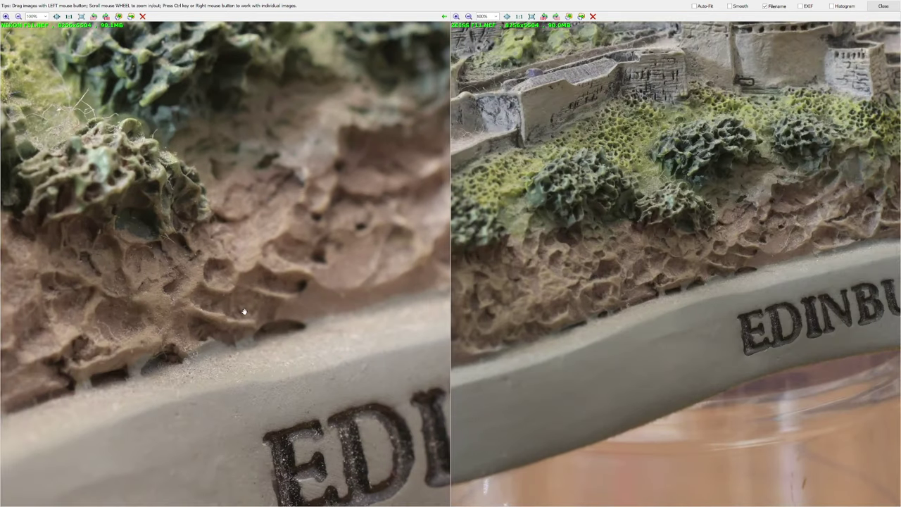
{"action": "left_click_drag", "start_coordinate": [244, 301], "coordinate": [312, 227]}
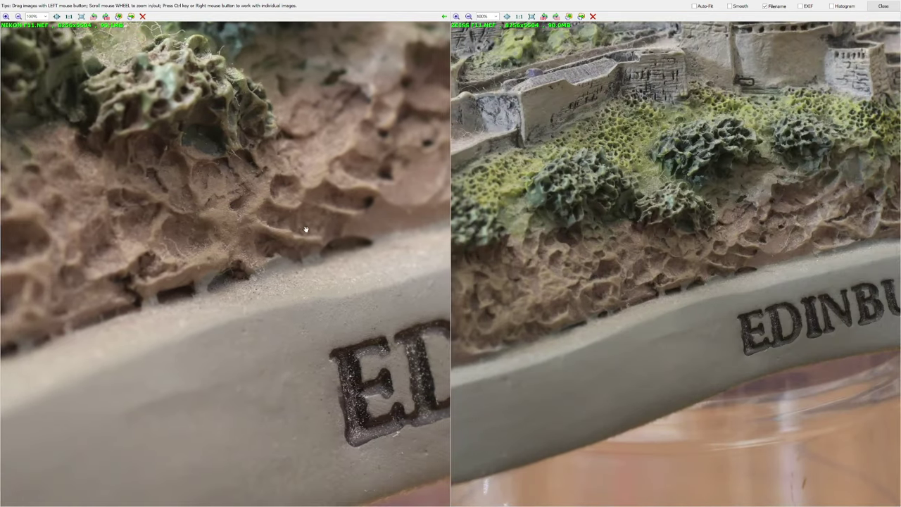
{"action": "left_click_drag", "start_coordinate": [707, 286], "coordinate": [626, 294]}
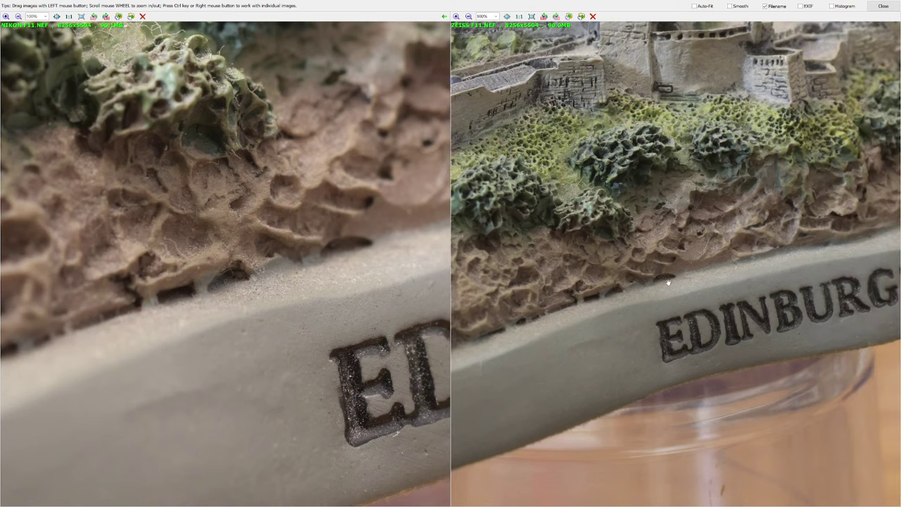
Magnify the right image to 300% and the left to 125%, aligning both on one rock ledge.
{"action": "scroll", "coordinate": [668, 282], "scroll_direction": "up", "scroll_amount": 2}
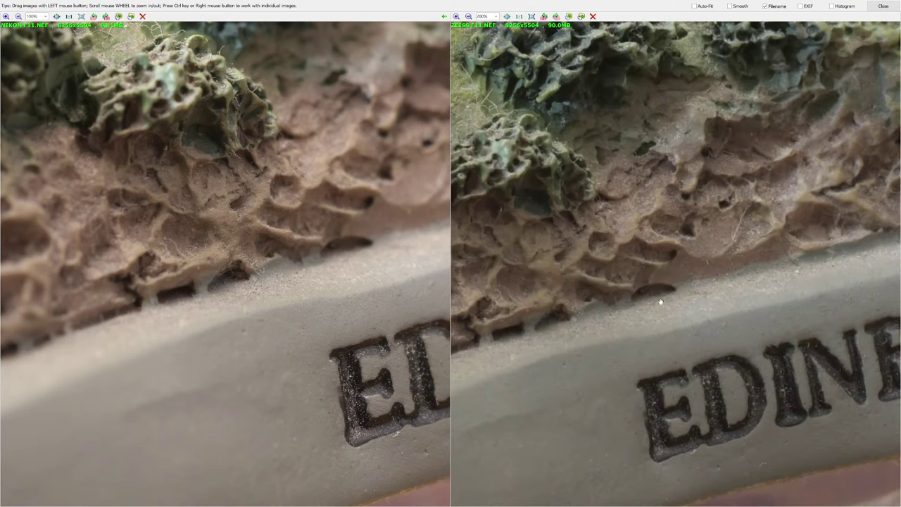
{"action": "scroll", "coordinate": [653, 298], "scroll_direction": "up", "scroll_amount": 1}
{"action": "left_click_drag", "start_coordinate": [639, 284], "coordinate": [631, 231]}
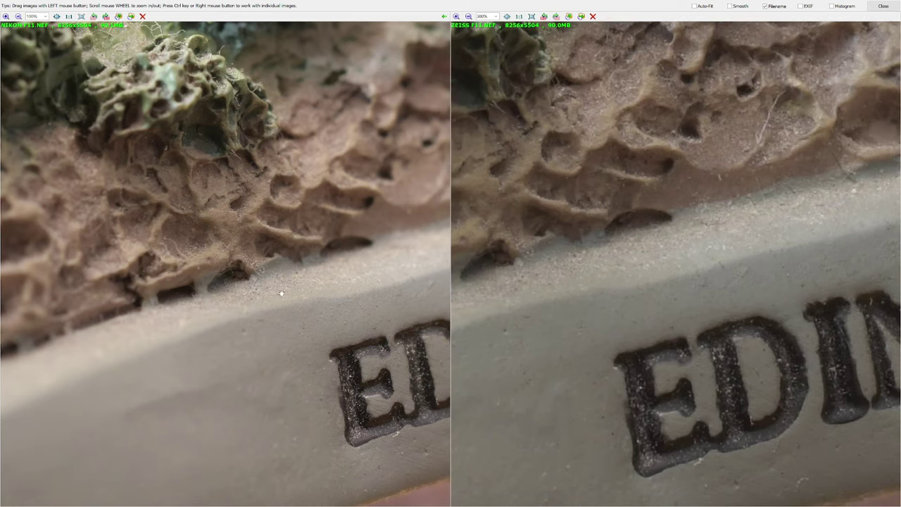
{"action": "scroll", "coordinate": [282, 295], "scroll_direction": "up", "scroll_amount": 1}
{"action": "left_click_drag", "start_coordinate": [282, 294], "coordinate": [233, 326]}
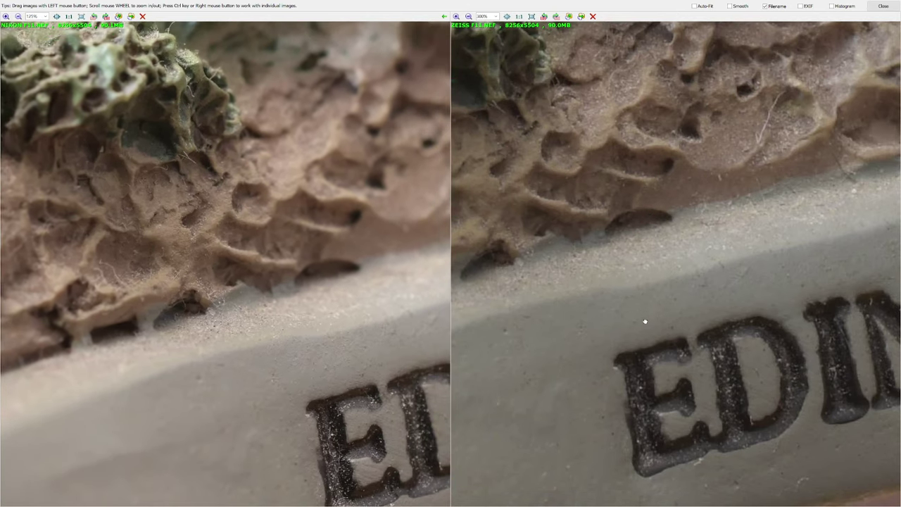
{"action": "left_click_drag", "start_coordinate": [647, 321], "coordinate": [768, 324]}
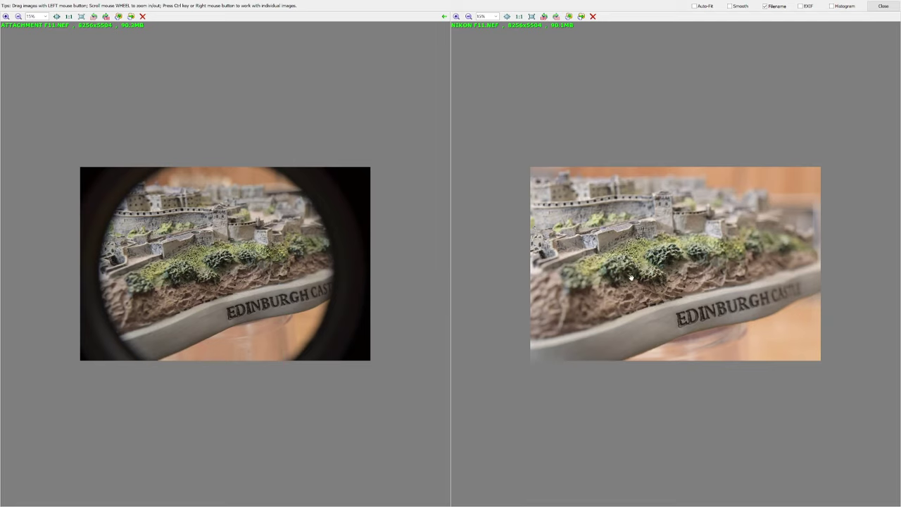
Zoom both compare panes to 100–125% and pan each onto the same rock area above the lettering.
{"action": "scroll", "coordinate": [616, 274], "scroll_direction": "up", "scroll_amount": 4}
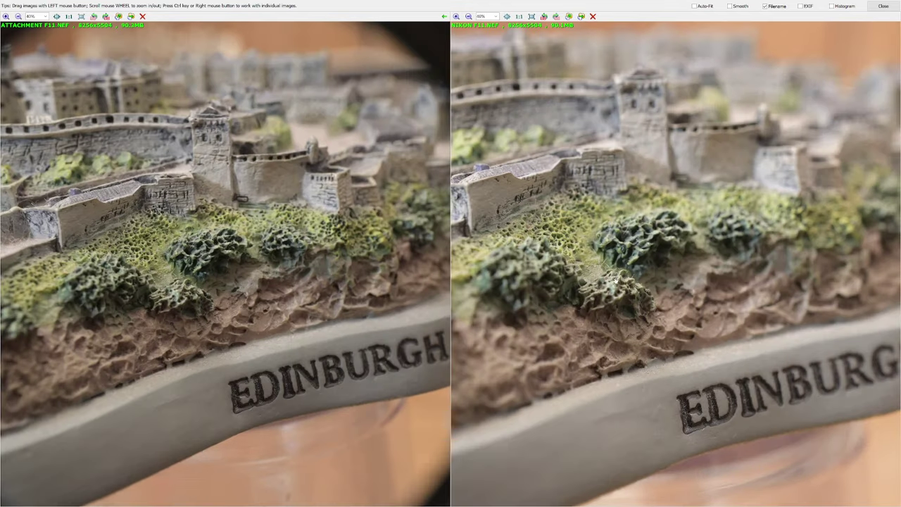
{"action": "scroll", "coordinate": [621, 308], "scroll_direction": "up", "scroll_amount": 2}
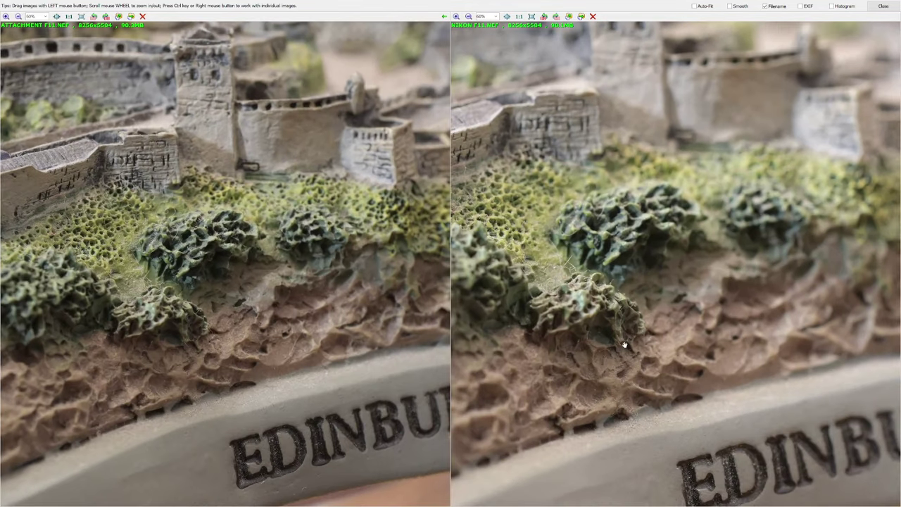
{"action": "scroll", "coordinate": [623, 331], "scroll_direction": "up", "scroll_amount": 3}
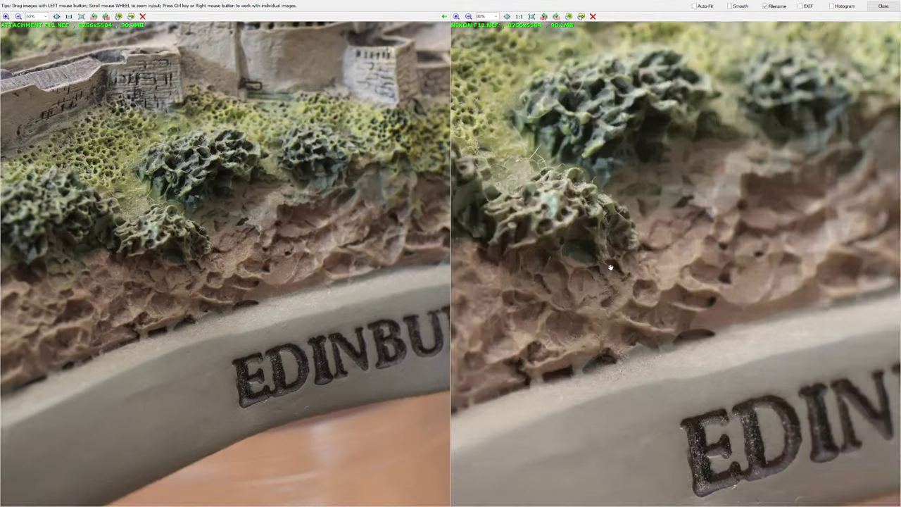
{"action": "scroll", "coordinate": [610, 267], "scroll_direction": "up", "scroll_amount": 1}
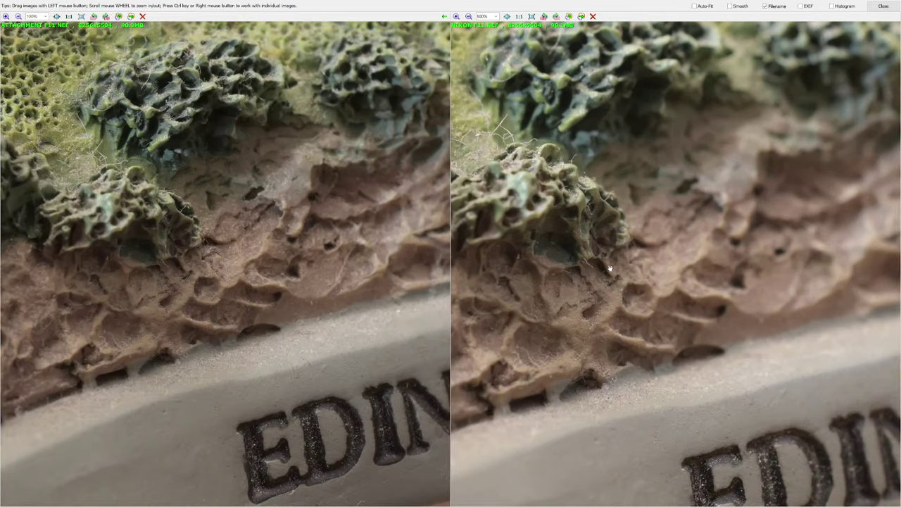
{"action": "mouse_move", "coordinate": [611, 268]}
{"action": "left_mouse_down"}
{"action": "mouse_move", "coordinate": [598, 188]}
{"action": "mouse_move", "coordinate": [640, 256]}
{"action": "mouse_move", "coordinate": [608, 282]}
{"action": "left_mouse_up"}
{"action": "left_click_drag", "start_coordinate": [348, 309], "coordinate": [321, 270]}
{"action": "left_click_drag", "start_coordinate": [584, 265], "coordinate": [583, 245]}
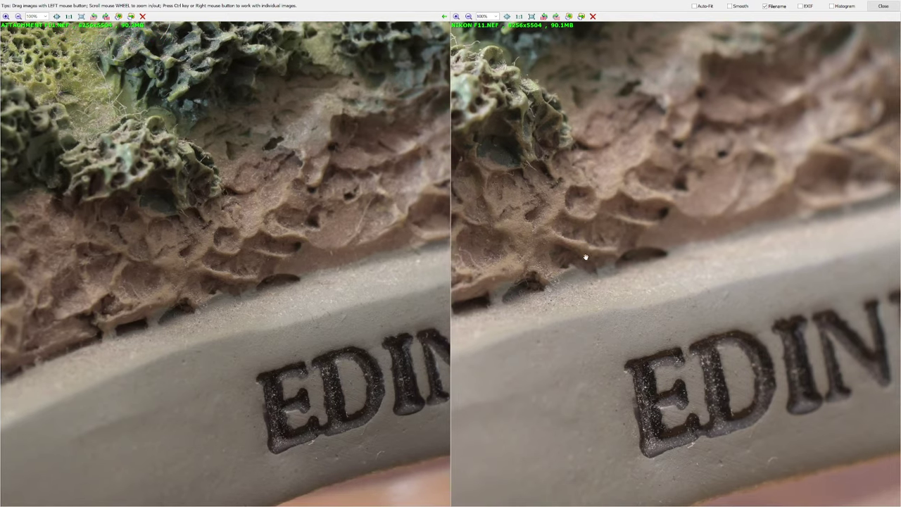
{"action": "scroll", "coordinate": [300, 281], "scroll_direction": "up", "scroll_amount": 1}
{"action": "left_click_drag", "start_coordinate": [297, 281], "coordinate": [294, 268]}
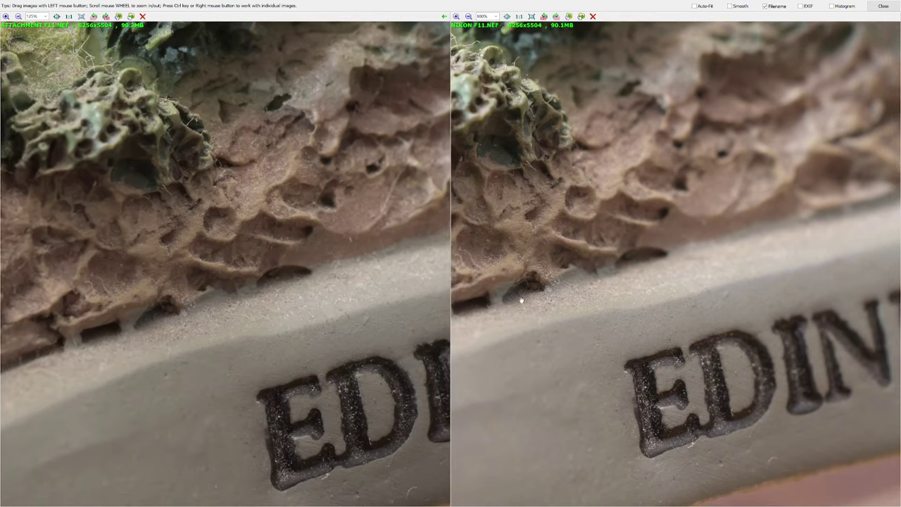
{"action": "left_click_drag", "start_coordinate": [540, 290], "coordinate": [595, 247]}
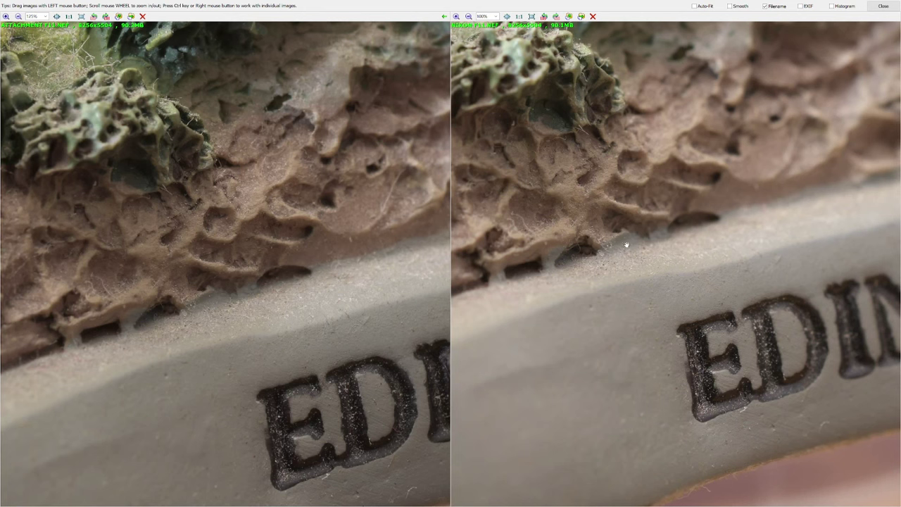
Zoom the panes to 150%/125% and pan both together over the matching rock texture.
{"action": "scroll", "coordinate": [581, 256], "scroll_direction": "up", "scroll_amount": 1}
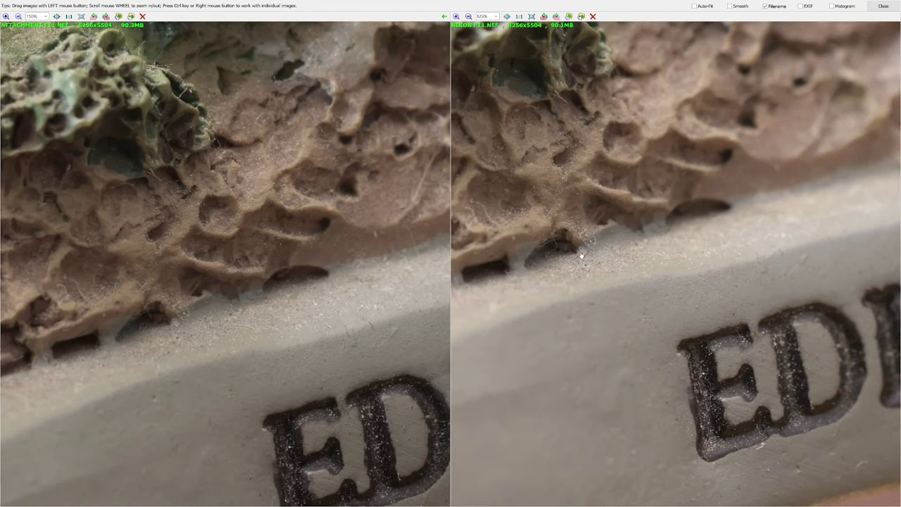
{"action": "left_click_drag", "start_coordinate": [582, 257], "coordinate": [549, 244]}
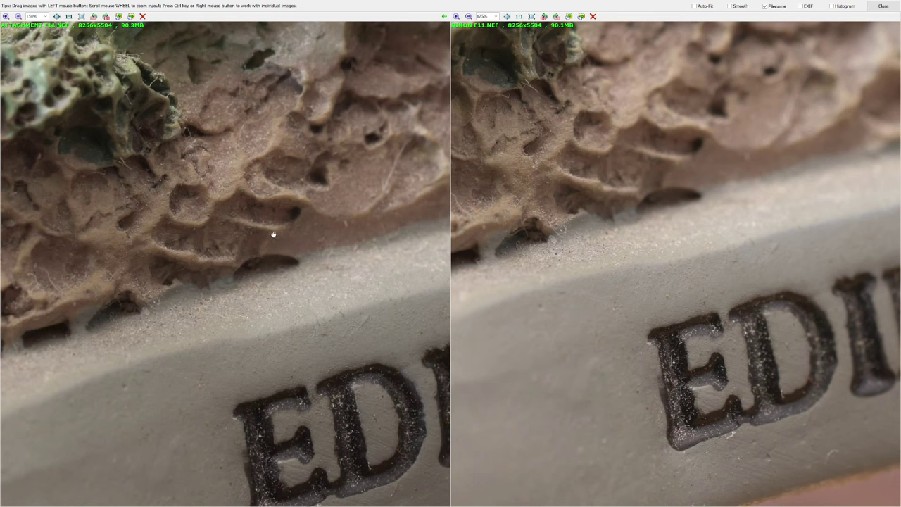
{"action": "left_click_drag", "start_coordinate": [272, 235], "coordinate": [310, 204]}
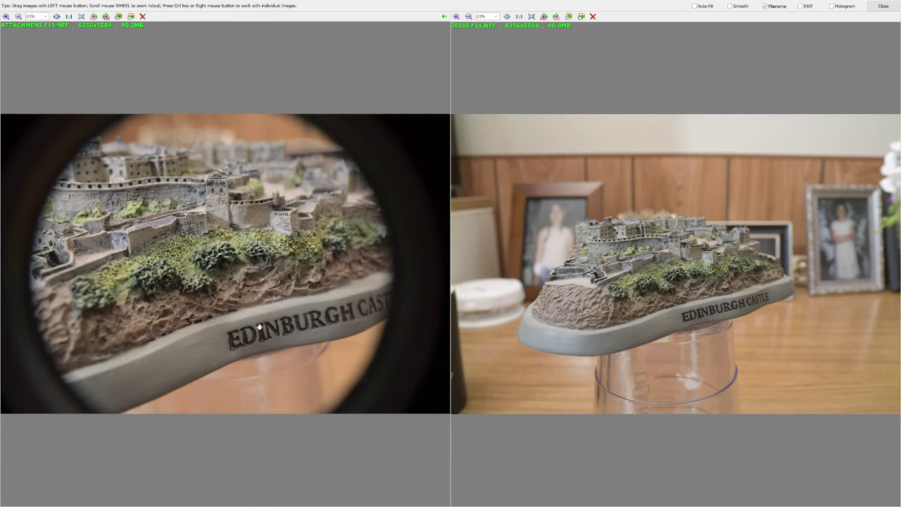
Zoom both shots in on the castle model, centring the left on the bushes and lettering.
{"action": "scroll", "coordinate": [259, 326], "scroll_direction": "up", "scroll_amount": 3}
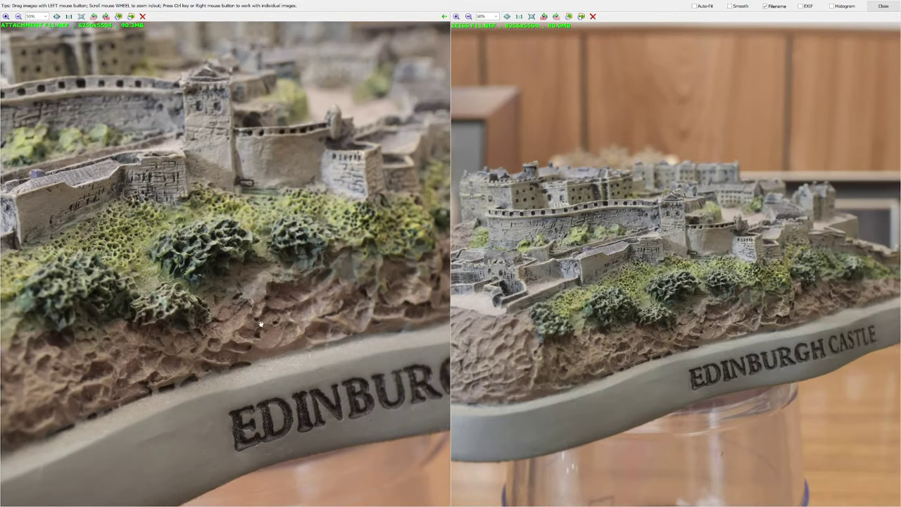
{"action": "left_click_drag", "start_coordinate": [259, 326], "coordinate": [283, 252]}
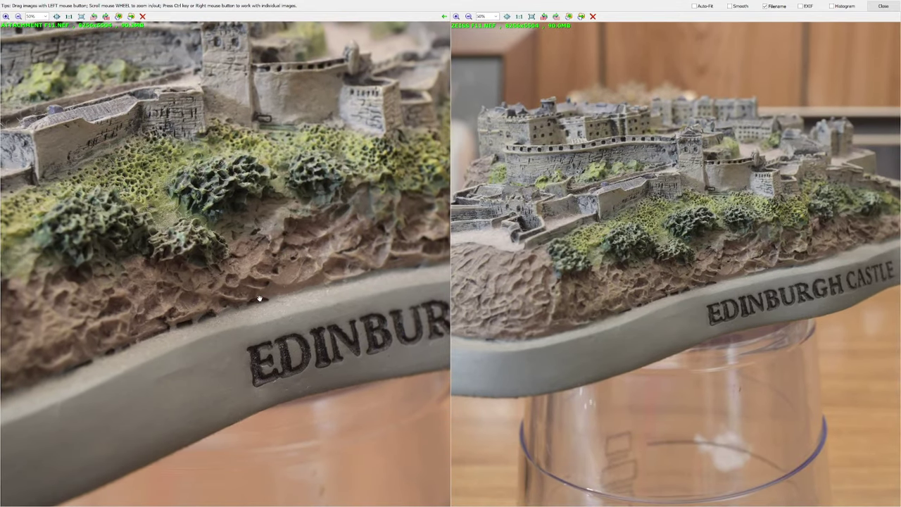
{"action": "scroll", "coordinate": [261, 298], "scroll_direction": "up", "scroll_amount": 1}
{"action": "left_click_drag", "start_coordinate": [261, 298], "coordinate": [269, 308]}
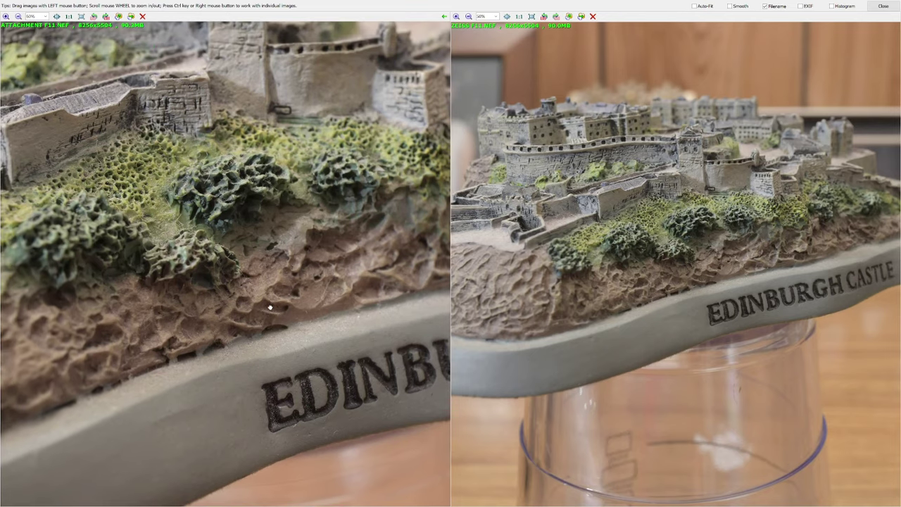
{"action": "scroll", "coordinate": [665, 284], "scroll_direction": "up", "scroll_amount": 3}
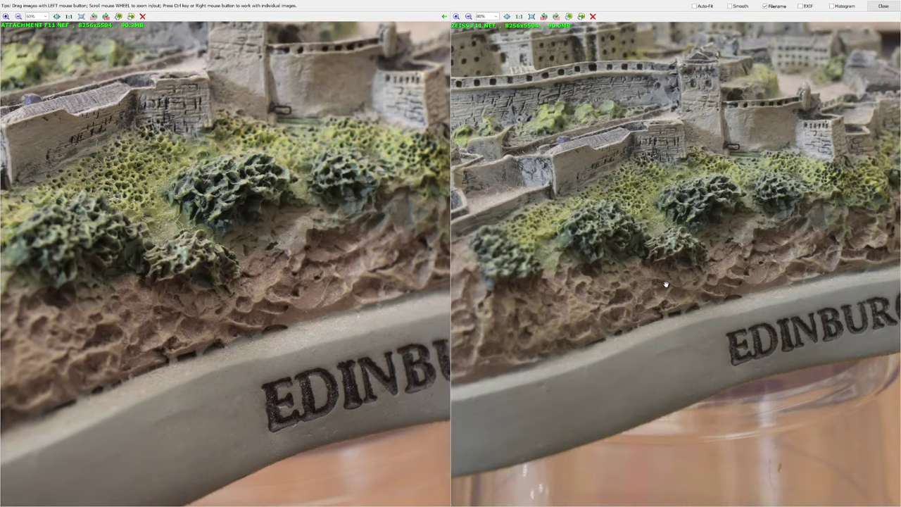
{"action": "scroll", "coordinate": [665, 284], "scroll_direction": "up", "scroll_amount": 1}
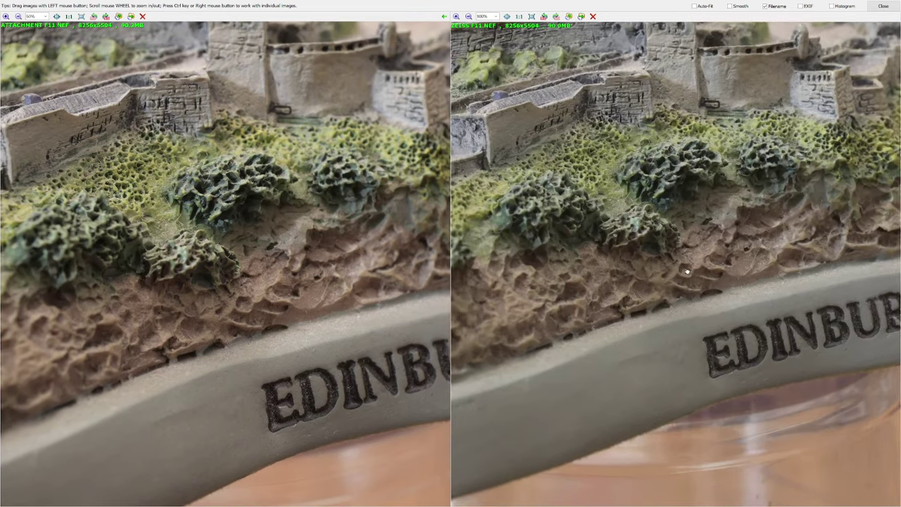
Zoom further and pan each pane until both show the same matching detail.
{"action": "left_click_drag", "start_coordinate": [686, 271], "coordinate": [693, 272]}
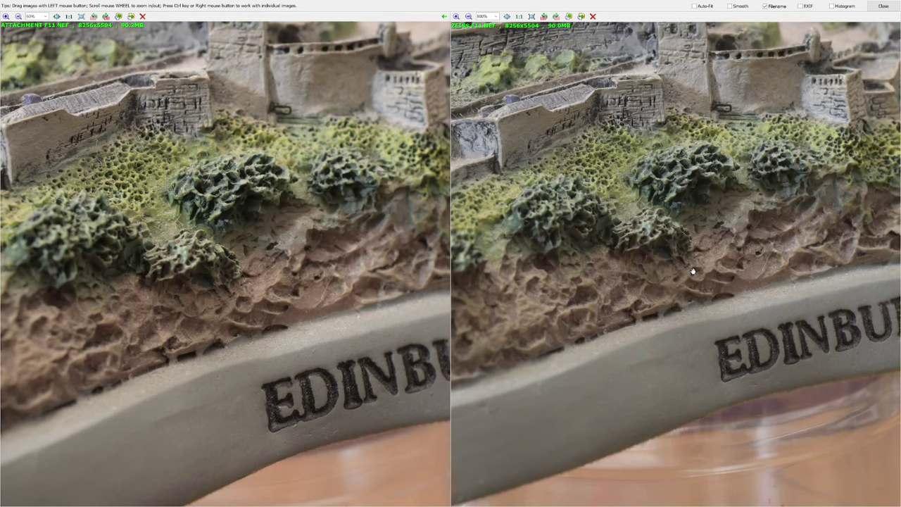
{"action": "scroll", "coordinate": [693, 268], "scroll_direction": "up", "scroll_amount": 1}
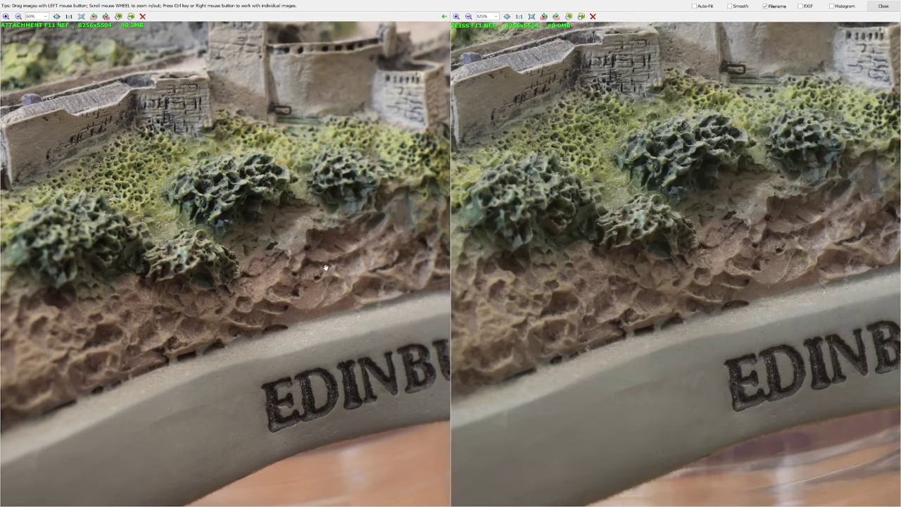
{"action": "scroll", "coordinate": [322, 270], "scroll_direction": "up", "scroll_amount": 1}
{"action": "mouse_move", "coordinate": [323, 271]}
{"action": "left_mouse_down"}
{"action": "mouse_move", "coordinate": [316, 275]}
{"action": "mouse_move", "coordinate": [319, 258]}
{"action": "left_mouse_up"}
{"action": "left_click_drag", "start_coordinate": [681, 274], "coordinate": [722, 286]}
{"action": "left_click_drag", "start_coordinate": [316, 288], "coordinate": [278, 304]}
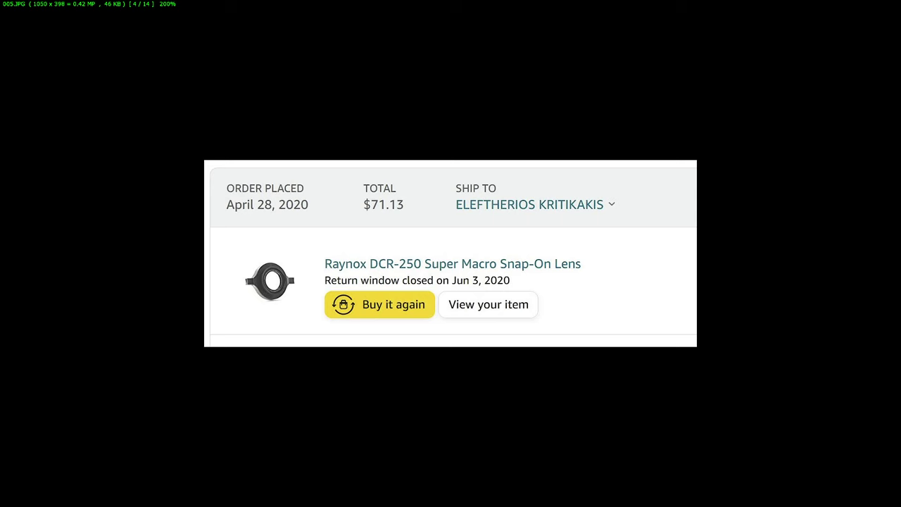
Step back from 005.JPG to 004.JPG, the Raynox DCR-250 Amazon listing at $70.25.
{"action": "key", "text": "Left"}
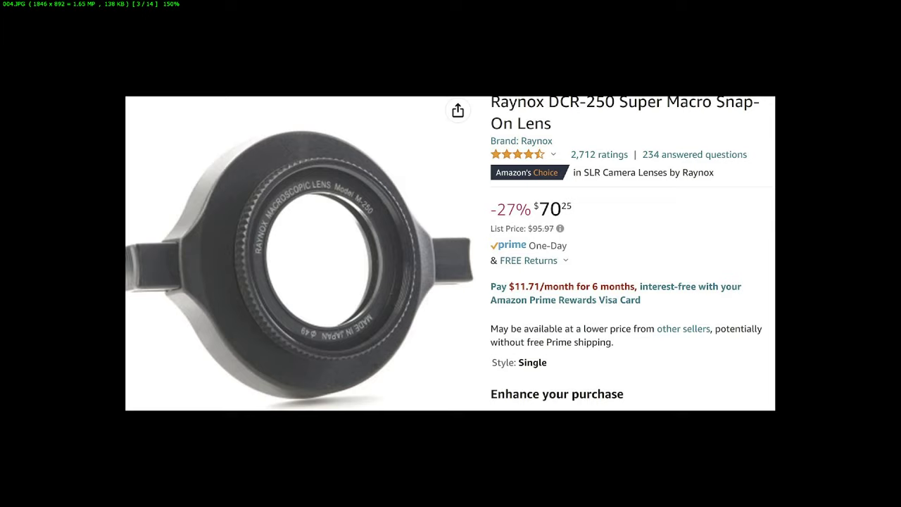
Exit the FastStone full-screen viewer to reveal the Acrobat Conclusions slide.
{"action": "key", "text": "Escape"}
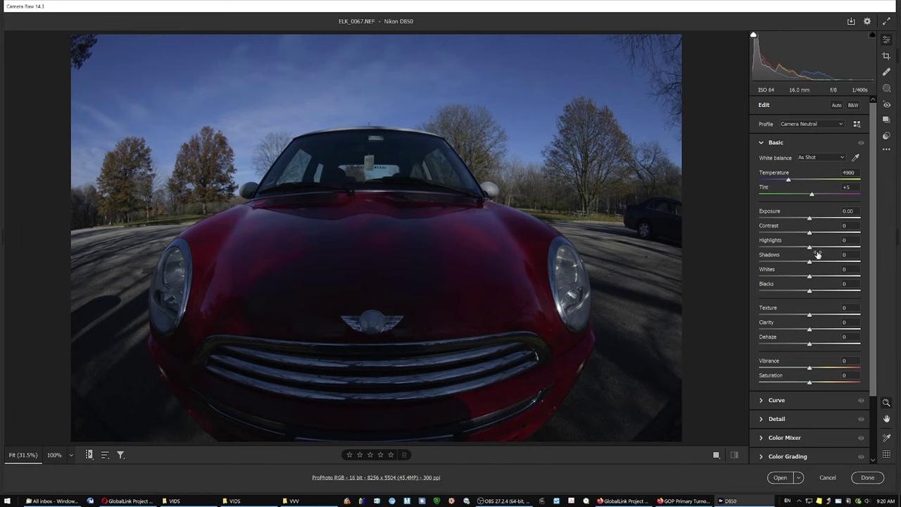
Raise Exposure to +2.80 and Shadows to +31, check at 100%, then drop Exposure to -0.20.
{"action": "left_click_drag", "start_coordinate": [810, 221], "coordinate": [840, 221]}
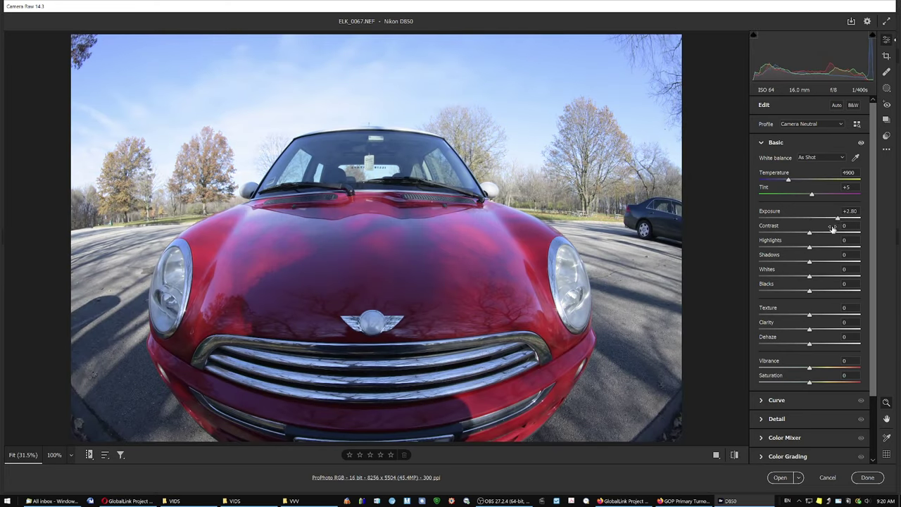
{"action": "left_click_drag", "start_coordinate": [810, 262], "coordinate": [827, 264]}
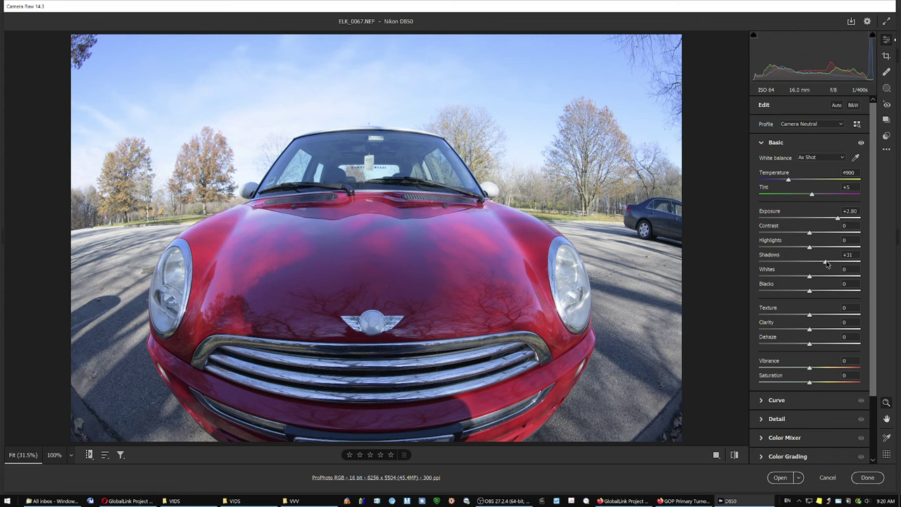
{"action": "left_click", "coordinate": [547, 257]}
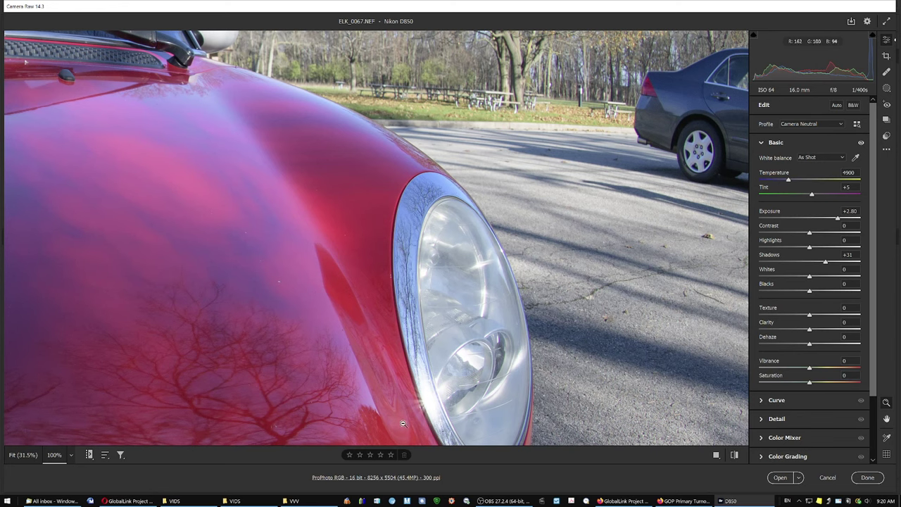
{"action": "left_click", "coordinate": [364, 357]}
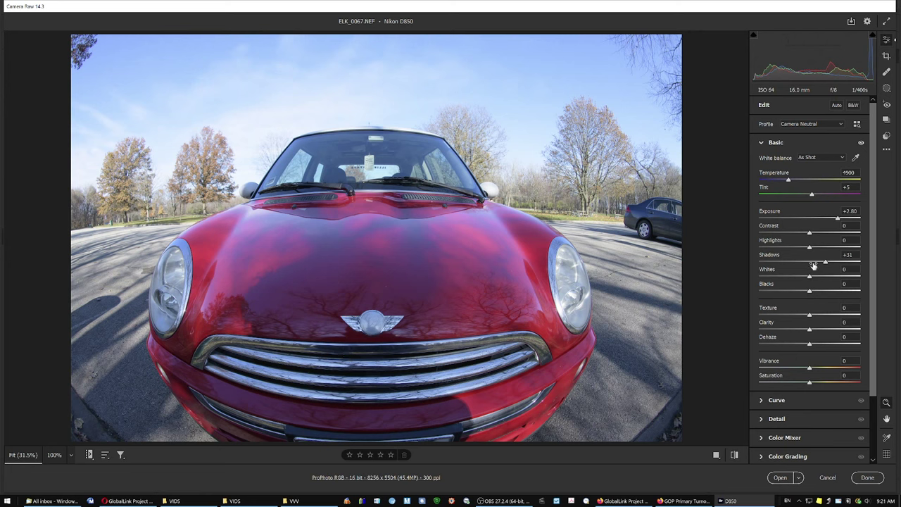
{"action": "left_click_drag", "start_coordinate": [838, 218], "coordinate": [808, 221]}
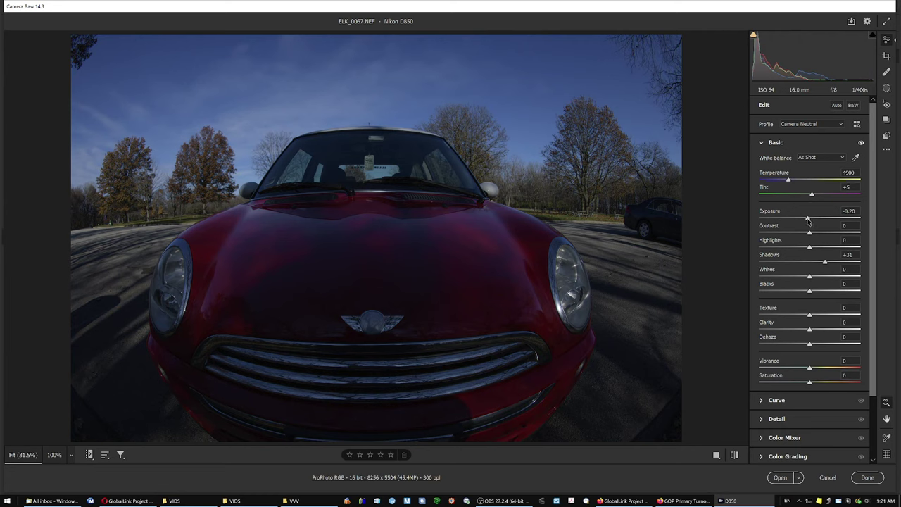
Set Exposure to +2.50 and zoom to 100% on the trees at upper left.
{"action": "left_click_drag", "start_coordinate": [808, 220], "coordinate": [834, 221]}
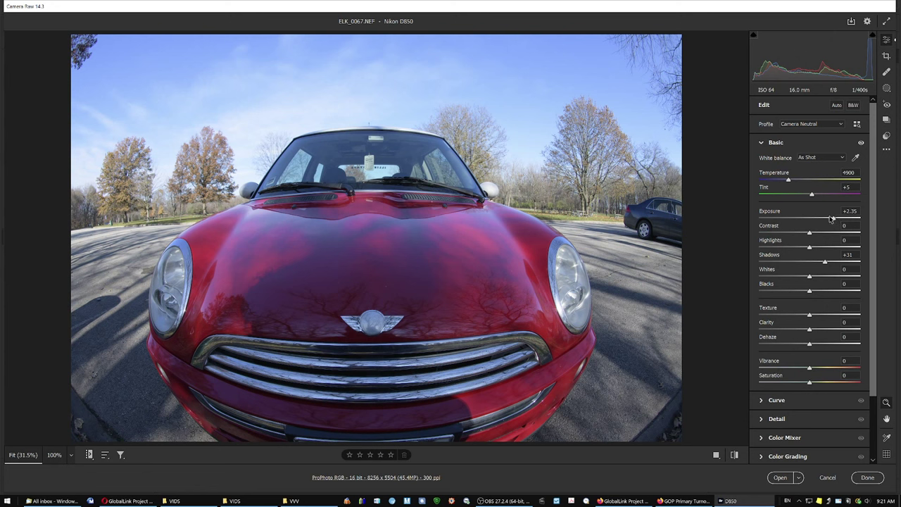
{"action": "left_click", "coordinate": [835, 219]}
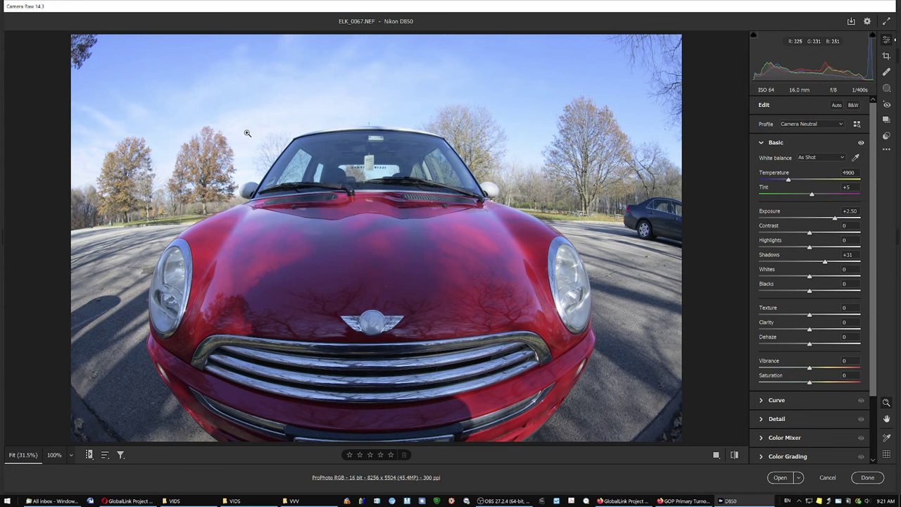
{"action": "left_click", "coordinate": [222, 138]}
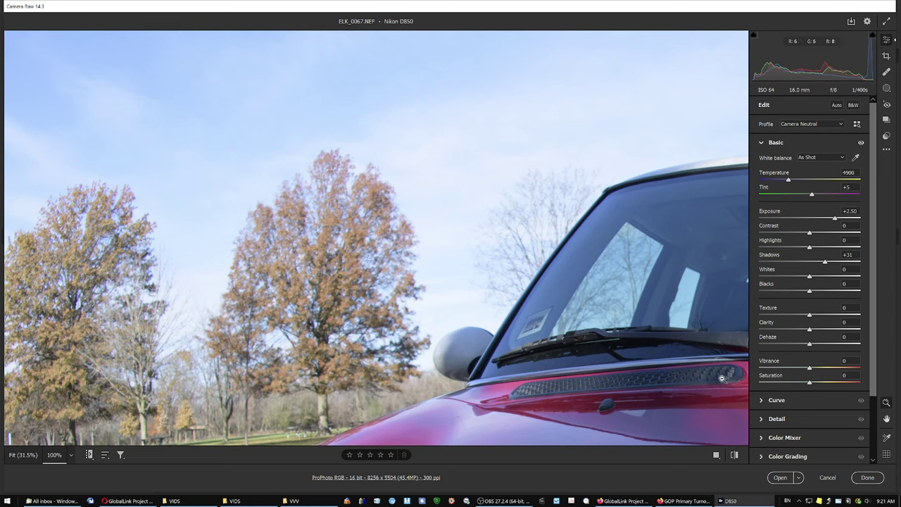
Pan the zoomed photo across the windshield, trees and blue car, then fit the whole photo.
{"action": "left_click", "coordinate": [886, 418]}
{"action": "left_click_drag", "start_coordinate": [704, 310], "coordinate": [236, 307]}
{"action": "left_click_drag", "start_coordinate": [448, 321], "coordinate": [329, 323]}
{"action": "left_click_drag", "start_coordinate": [493, 300], "coordinate": [400, 308]}
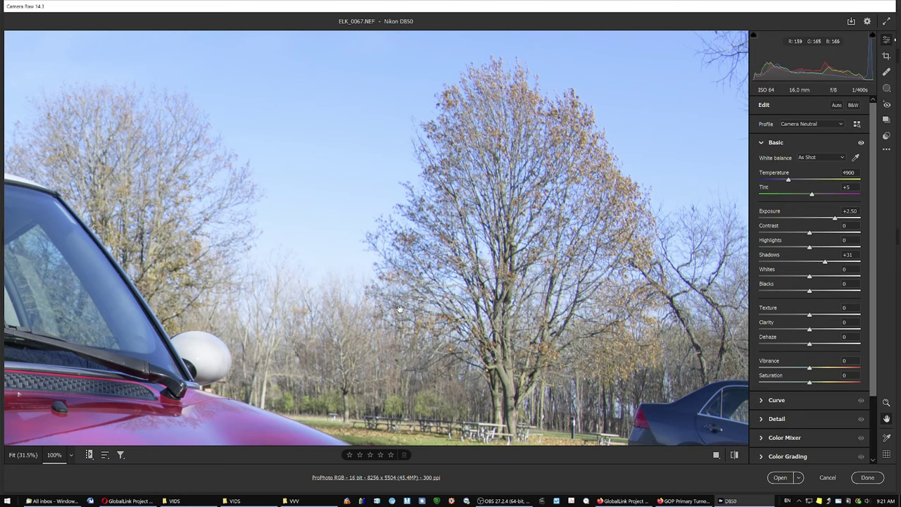
{"action": "key", "text": "ctrl+0"}
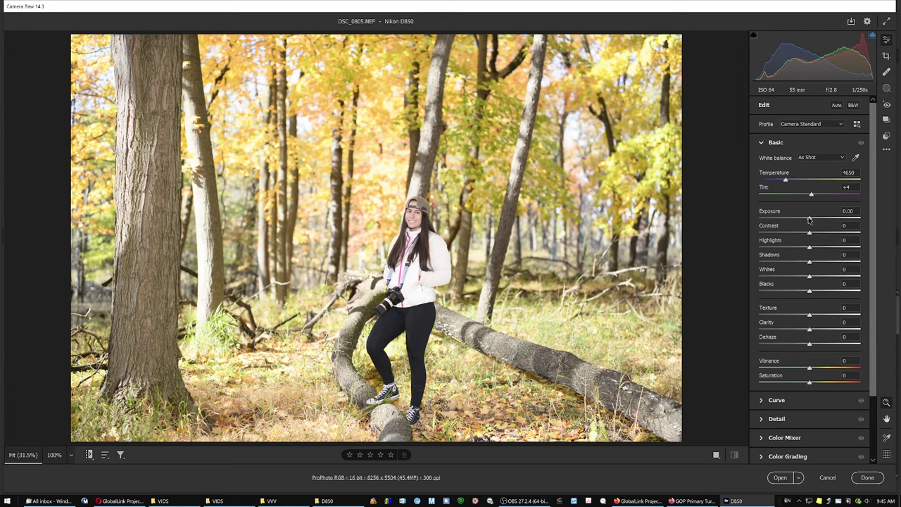
Adjust the Exposure slider on DSC_0805.NEF down and back, settling at -0.10.
{"action": "left_click_drag", "start_coordinate": [809, 220], "coordinate": [805, 220]}
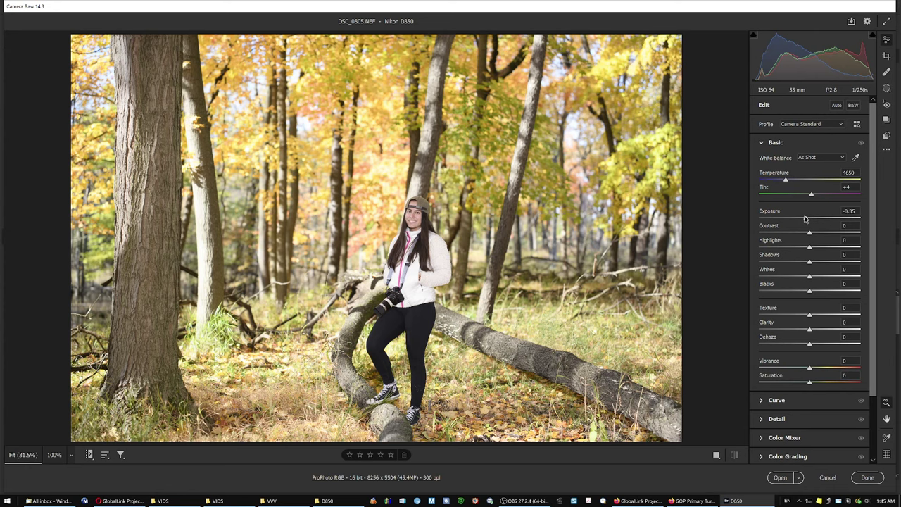
{"action": "left_click_drag", "start_coordinate": [805, 220], "coordinate": [800, 217]}
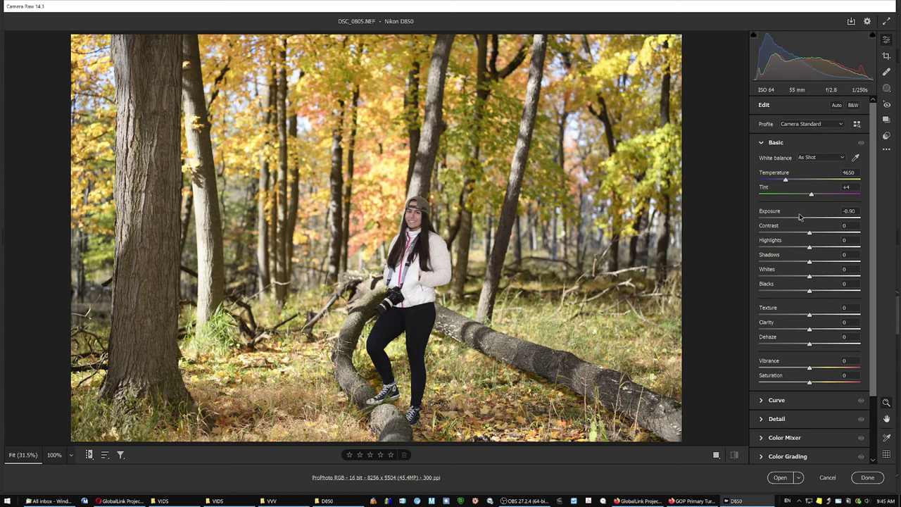
{"action": "left_click_drag", "start_coordinate": [800, 216], "coordinate": [808, 218]}
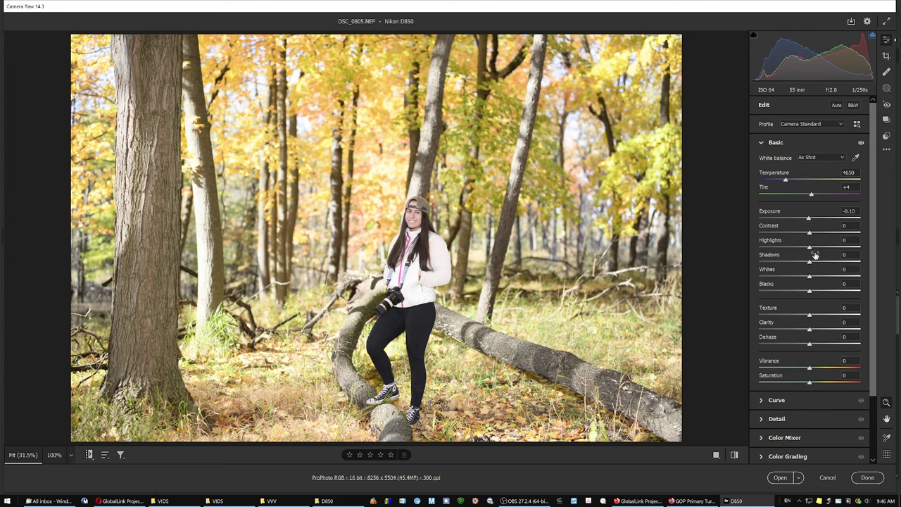
Pull Highlights to -100, check the face at 100%, and lower Exposure to -0.30.
{"action": "left_click_drag", "start_coordinate": [810, 249], "coordinate": [758, 251]}
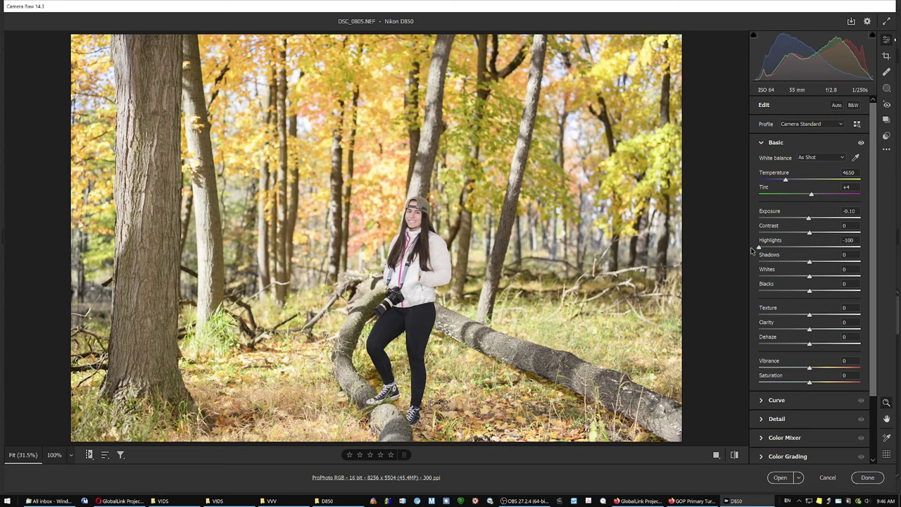
{"action": "left_click", "coordinate": [398, 185]}
{"action": "left_click", "coordinate": [366, 219]}
{"action": "left_click_drag", "start_coordinate": [809, 218], "coordinate": [807, 220]}
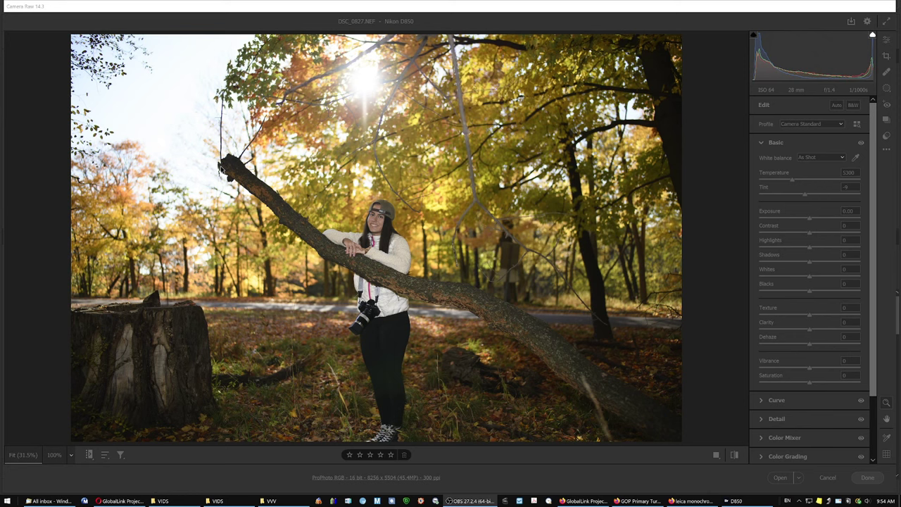
Inspect the backlit photo's bright sky and branches at 100%, then return to full view.
{"action": "left_click", "coordinate": [207, 131]}
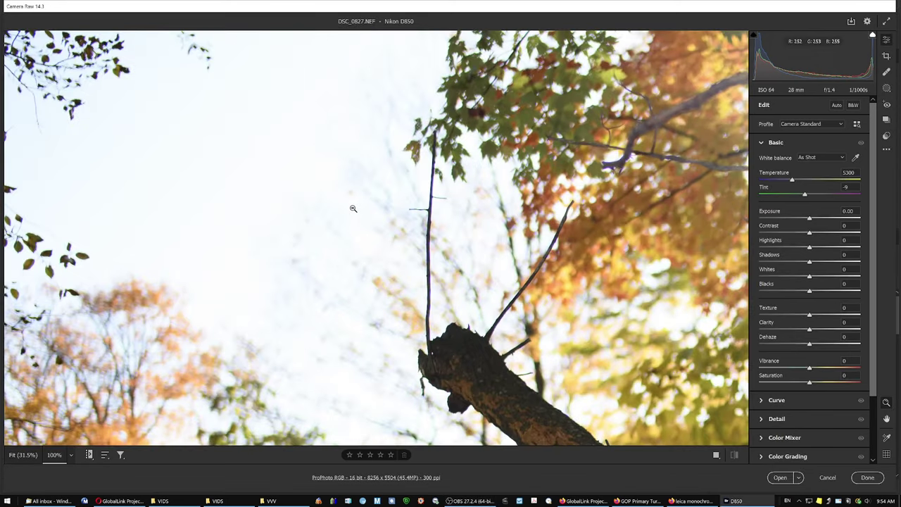
{"action": "left_click", "coordinate": [355, 282]}
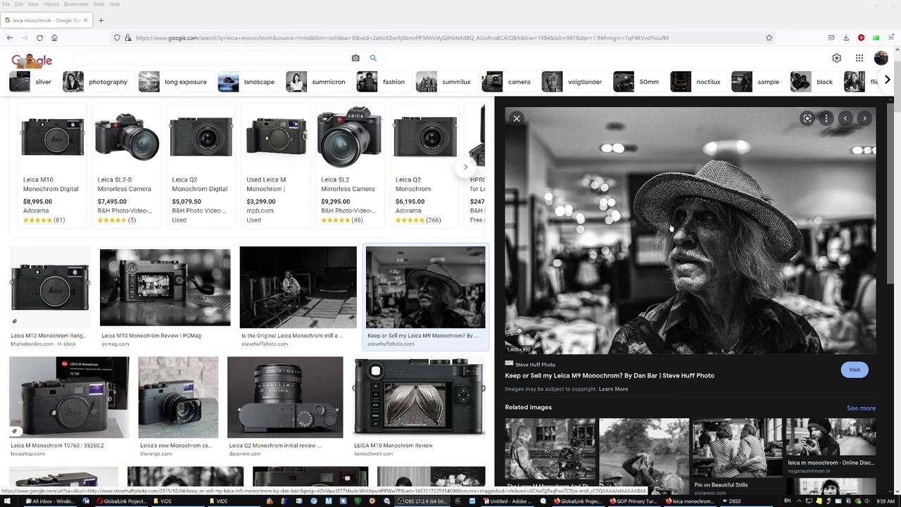
Scroll the Leica Monochrom image results and preview the ThirdEyeStudio woman portrait.
{"action": "scroll", "coordinate": [654, 239], "scroll_direction": "down", "scroll_amount": 3}
{"action": "scroll", "coordinate": [654, 242], "scroll_direction": "down", "scroll_amount": 2}
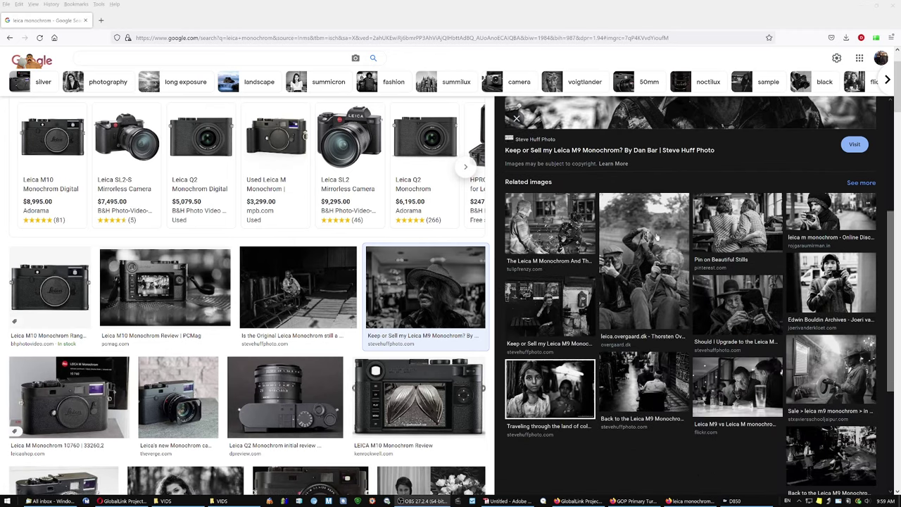
{"action": "scroll", "coordinate": [447, 213], "scroll_direction": "down", "scroll_amount": 2}
{"action": "scroll", "coordinate": [447, 213], "scroll_direction": "down", "scroll_amount": 3}
{"action": "left_click", "coordinate": [225, 247]}
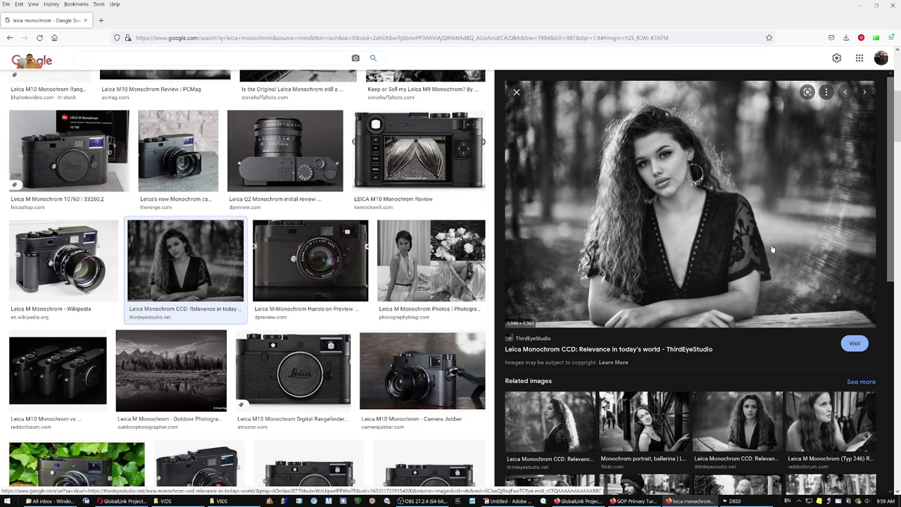
Open the related Flickr ballerina portrait, then advance to the next image result.
{"action": "scroll", "coordinate": [773, 248], "scroll_direction": "down", "scroll_amount": 1}
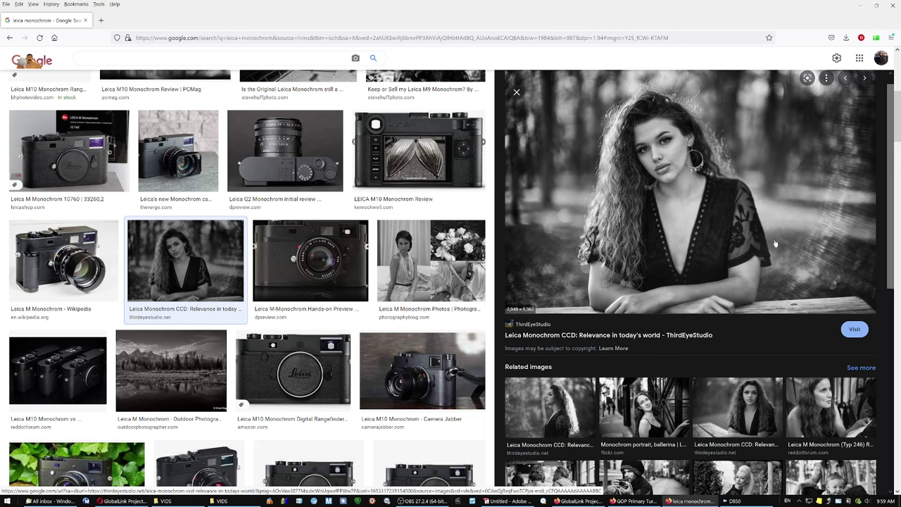
{"action": "left_click", "coordinate": [643, 408]}
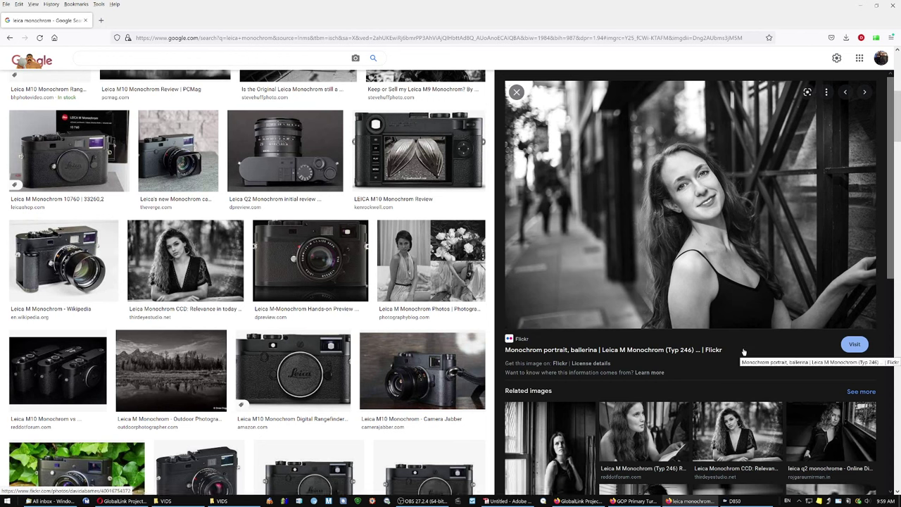
{"action": "scroll", "coordinate": [743, 351], "scroll_direction": "up", "scroll_amount": 1}
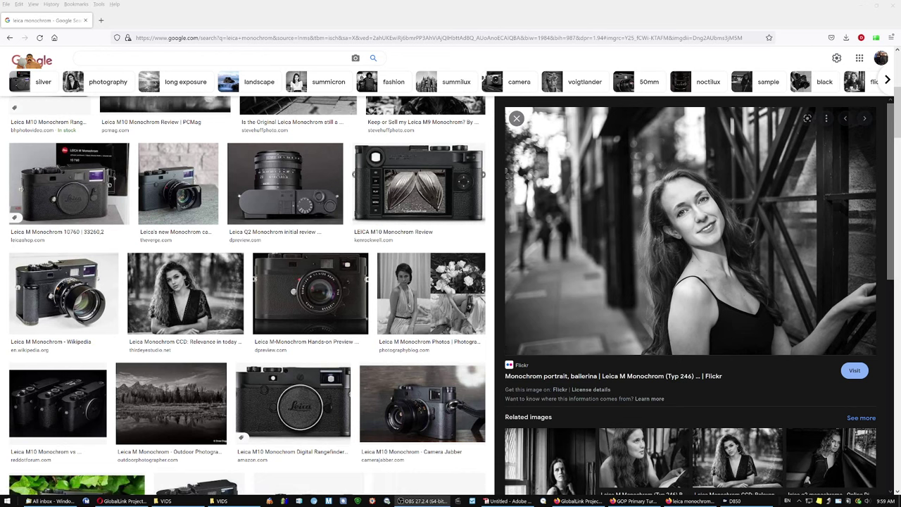
{"action": "key", "text": "Right"}
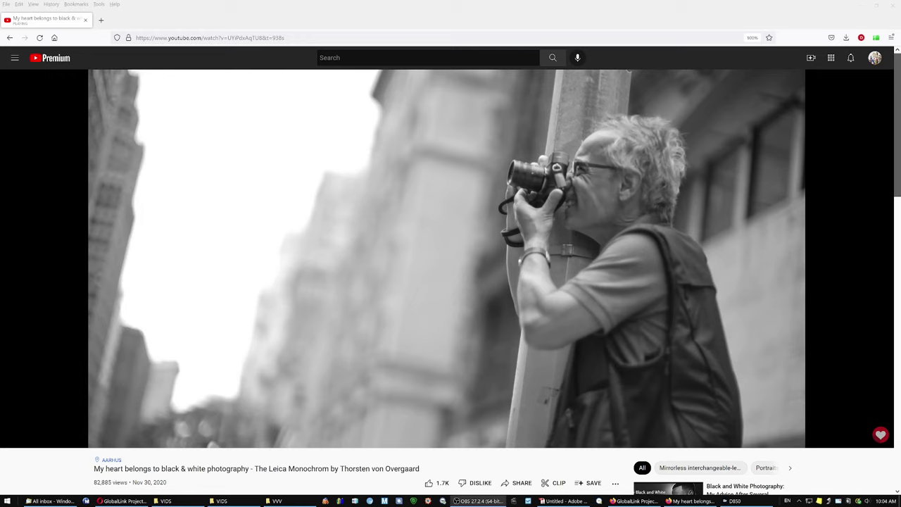
Pause the Leica Monochrom black & white video at 14:50.
{"action": "left_click", "coordinate": [488, 286]}
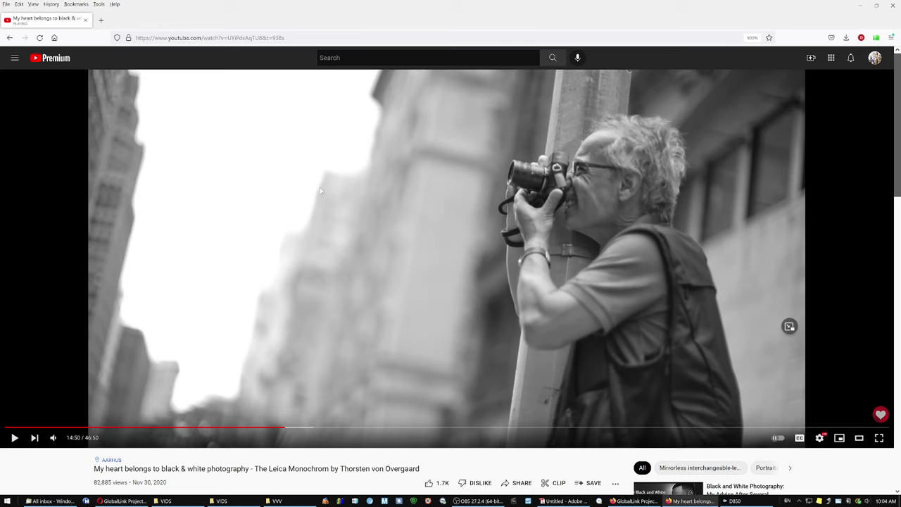
Resume playback of the Leica Monochrom video.
{"action": "left_click", "coordinate": [286, 273]}
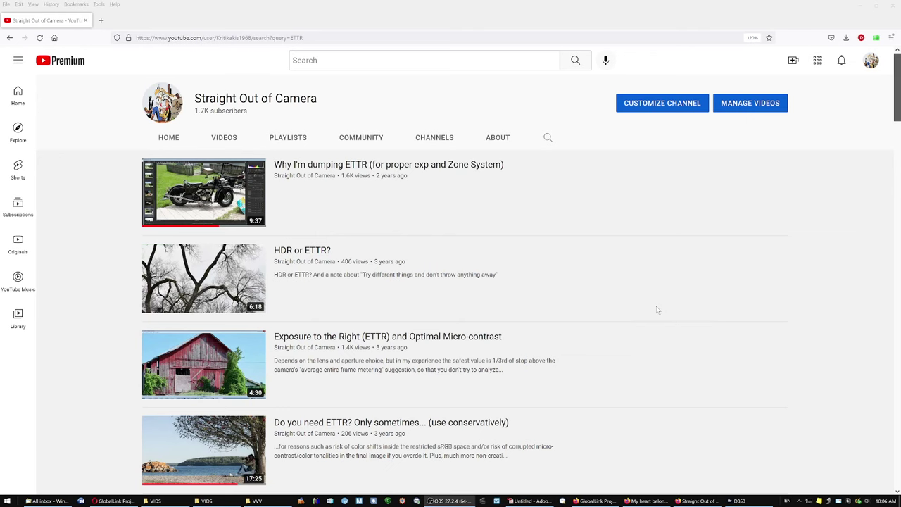
Scroll down and back up through the channel's ETTR video results.
{"action": "scroll", "coordinate": [655, 310], "scroll_direction": "down", "scroll_amount": 2}
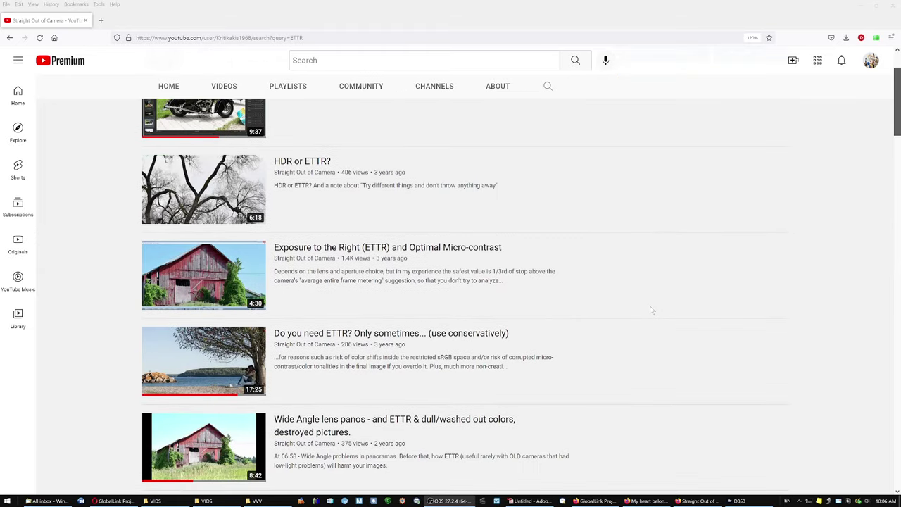
{"action": "scroll", "coordinate": [651, 309], "scroll_direction": "up", "scroll_amount": 1}
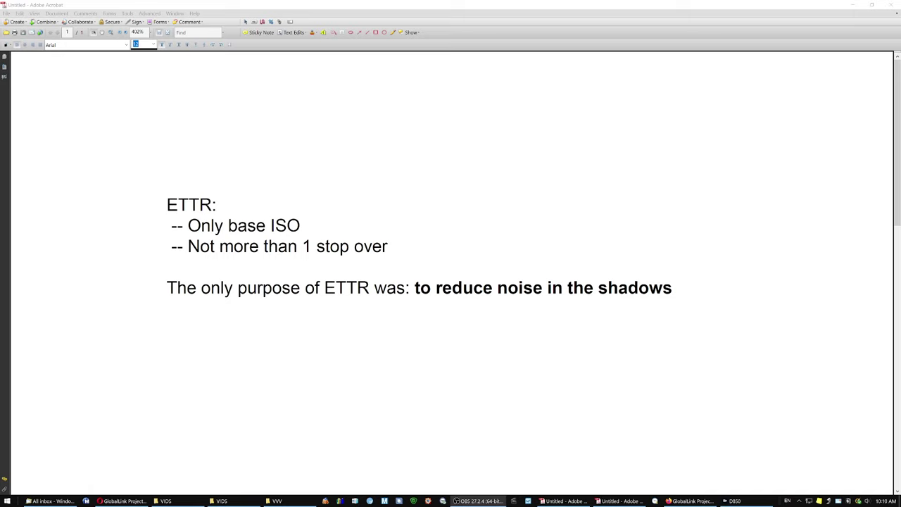
Switch to the Nikon D850 ISO 32/64 video paused at 4:47.
{"action": "key", "text": "alt+Tab"}
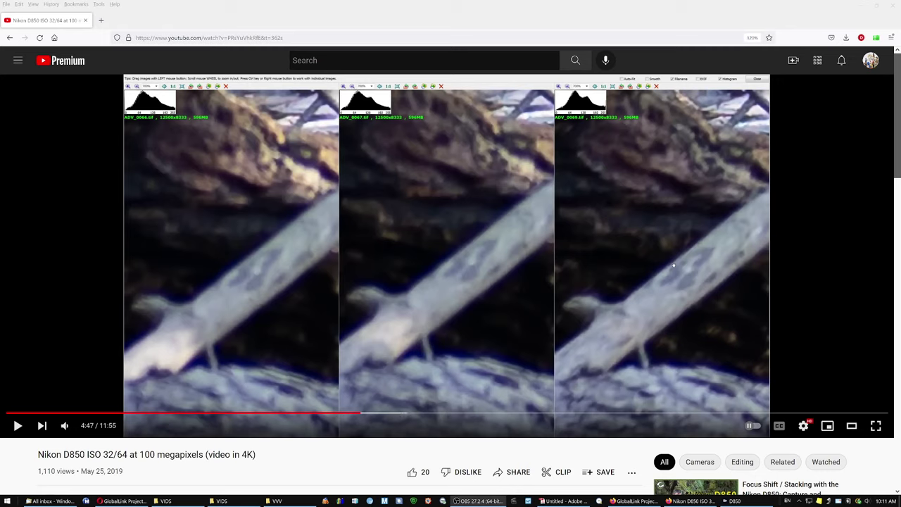
Read the diglloyd ISO 31 vs ISO 64 article down to the SpyderCHECKR chart, then return to the D850 video.
{"action": "key", "text": "alt+Tab"}
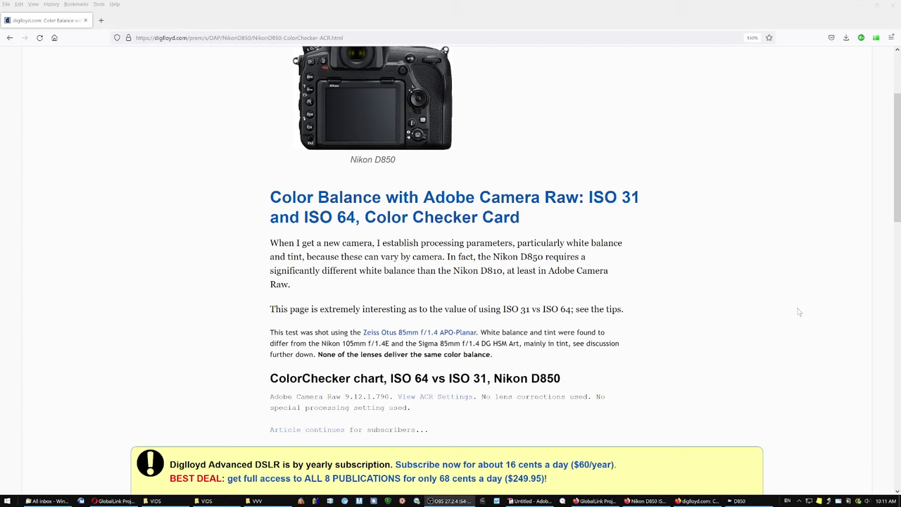
{"action": "scroll", "coordinate": [799, 311], "scroll_direction": "down", "scroll_amount": 5}
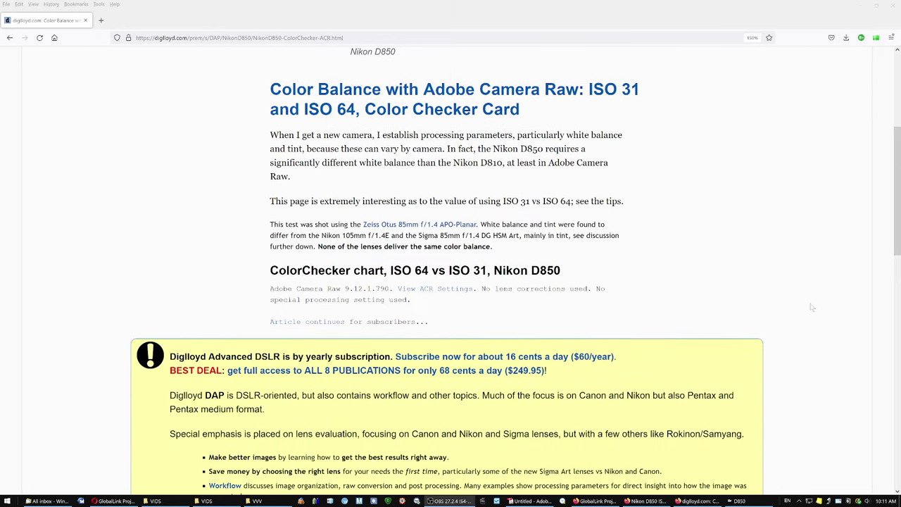
{"action": "scroll", "coordinate": [811, 308], "scroll_direction": "down", "scroll_amount": 4}
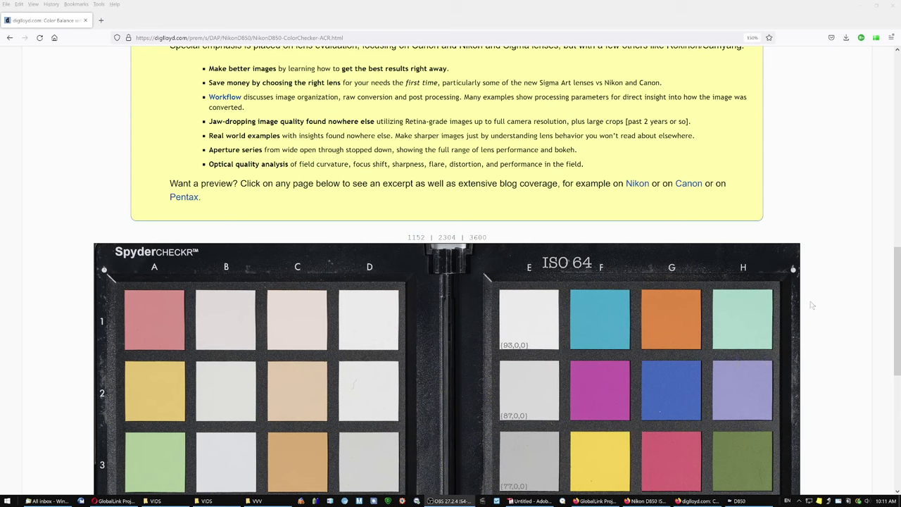
{"action": "scroll", "coordinate": [811, 304], "scroll_direction": "down", "scroll_amount": 1}
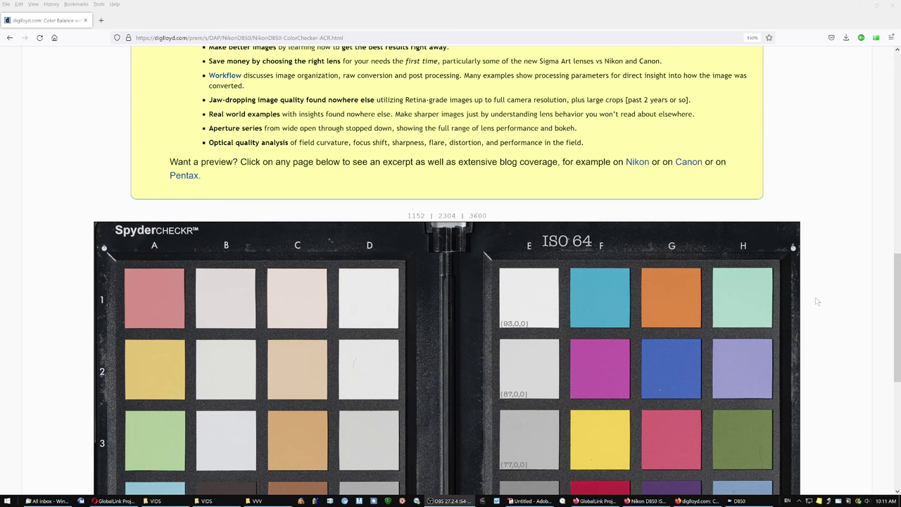
{"action": "key", "text": "alt+Tab"}
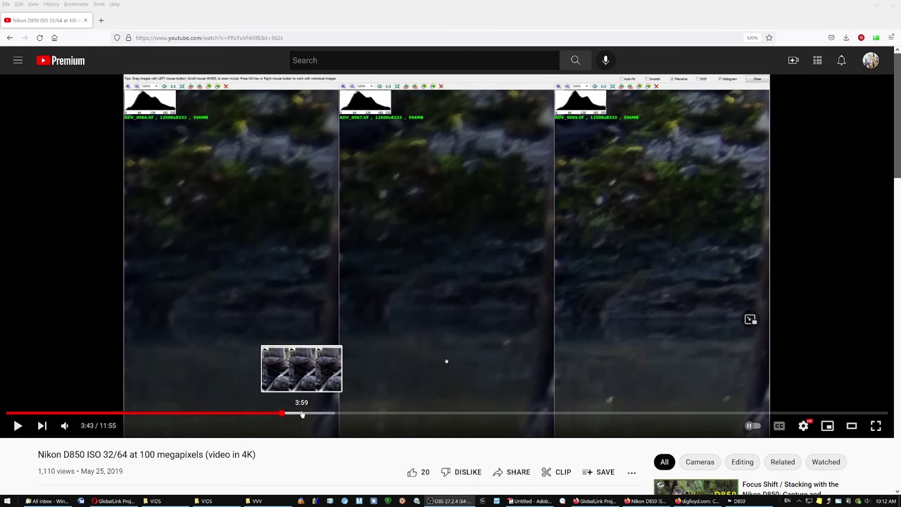
Jump the Nikon D850 ISO video to 2:41, then 0:31, then 6:00.
{"action": "left_click", "coordinate": [206, 415]}
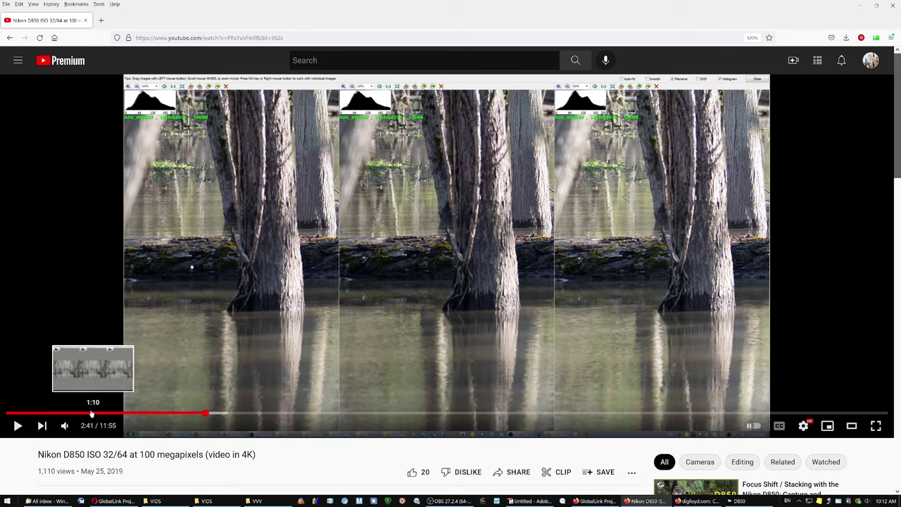
{"action": "left_click", "coordinate": [45, 413]}
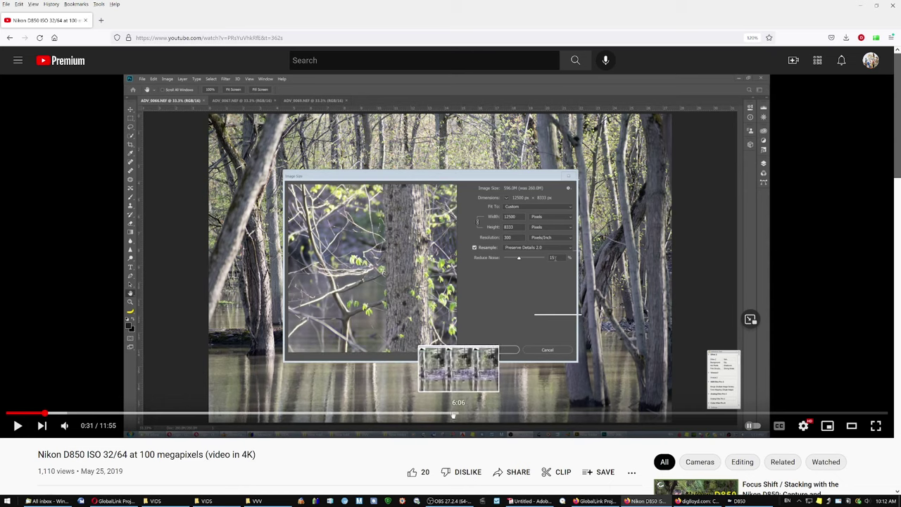
{"action": "left_click", "coordinate": [450, 414]}
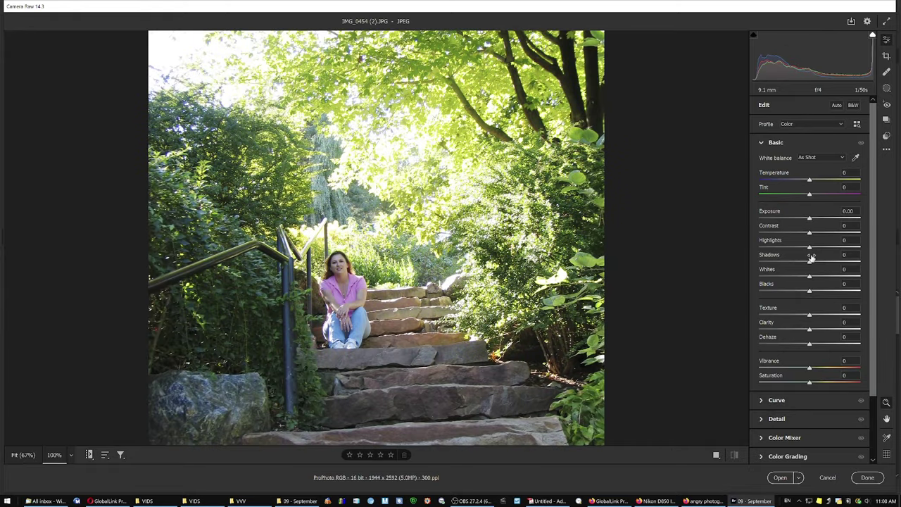
Lower Highlights to -87 on IMG_0454 (2).JPG and bring up the mask type list.
{"action": "left_click_drag", "start_coordinate": [809, 247], "coordinate": [765, 249]}
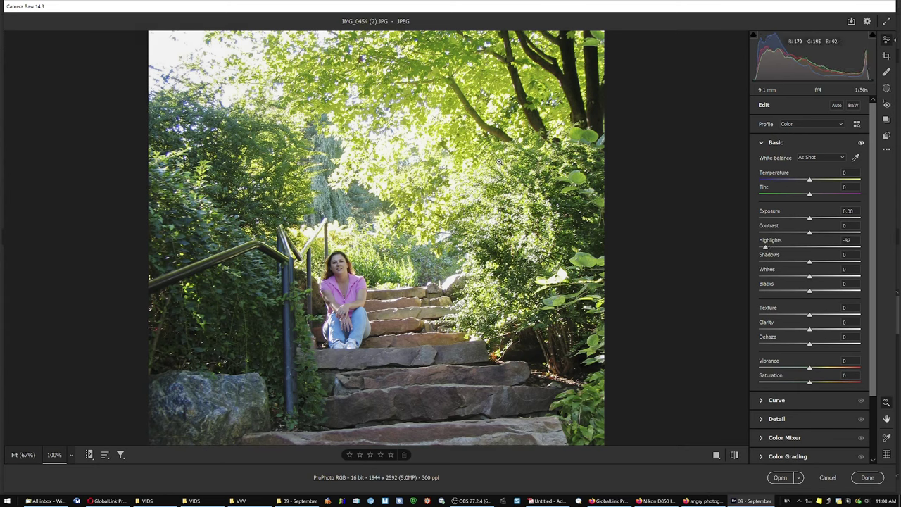
{"action": "left_click", "coordinate": [887, 89]}
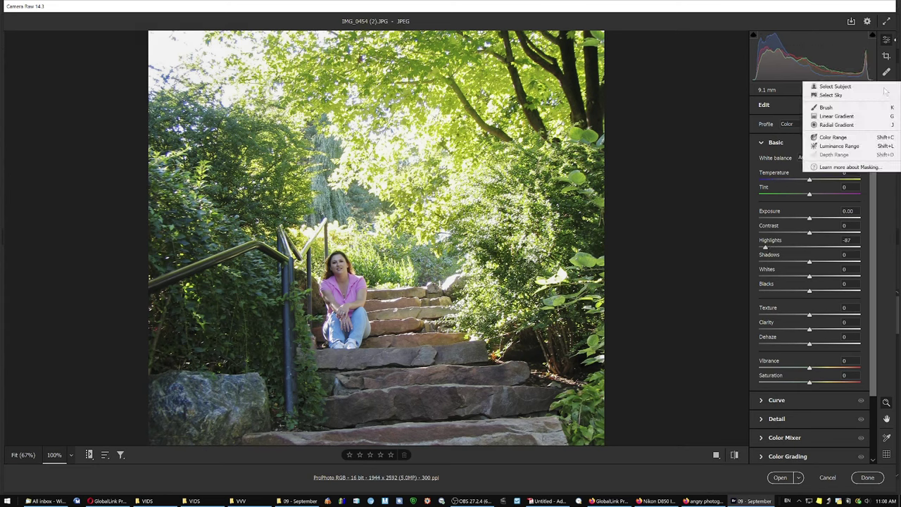
Add a top-down linear gradient mask with Exposure -0.50, Highlights -70, Whites -11.
{"action": "left_click", "coordinate": [838, 116]}
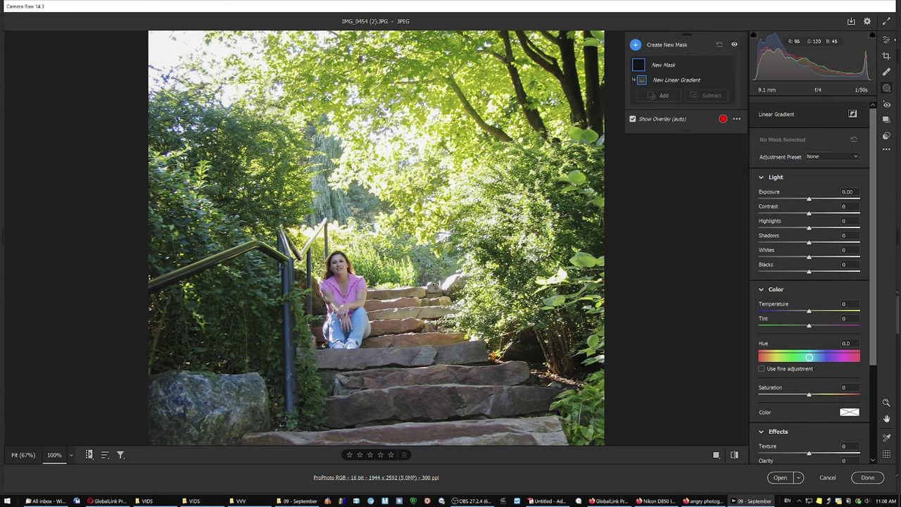
{"action": "left_click_drag", "start_coordinate": [371, 31], "coordinate": [371, 274]}
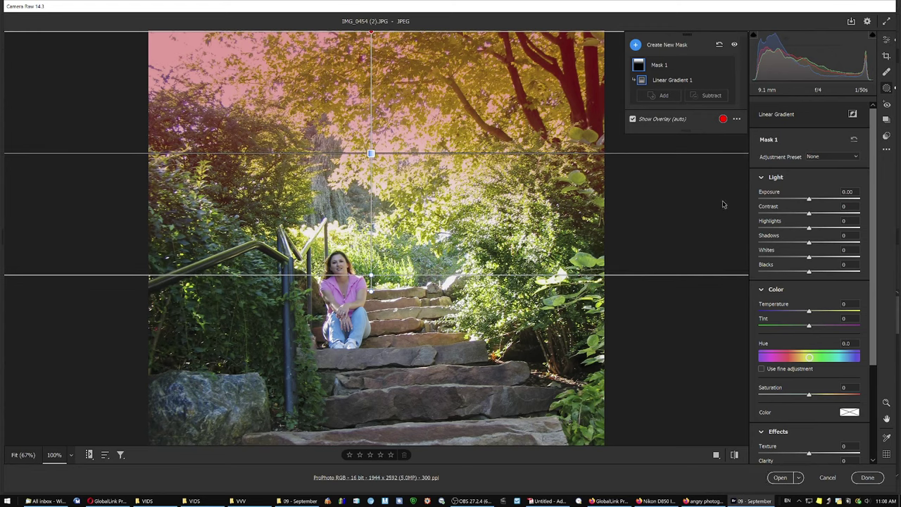
{"action": "mouse_move", "coordinate": [810, 200]}
{"action": "left_mouse_down"}
{"action": "mouse_move", "coordinate": [792, 202]}
{"action": "mouse_move", "coordinate": [803, 199]}
{"action": "left_mouse_up"}
{"action": "left_click_drag", "start_coordinate": [809, 229], "coordinate": [772, 229]}
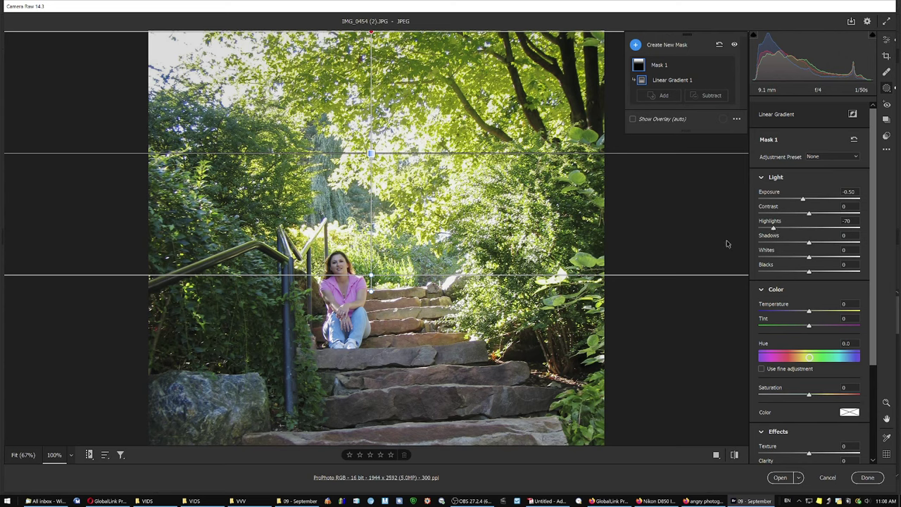
{"action": "mouse_move", "coordinate": [809, 259]}
{"action": "left_mouse_down"}
{"action": "mouse_move", "coordinate": [786, 259]}
{"action": "mouse_move", "coordinate": [804, 258]}
{"action": "left_mouse_up"}
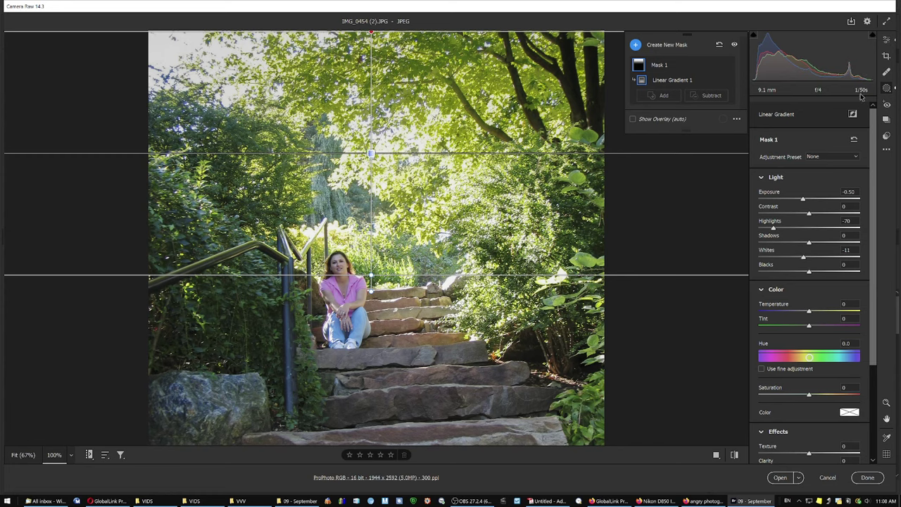
{"action": "left_click", "coordinate": [886, 41]}
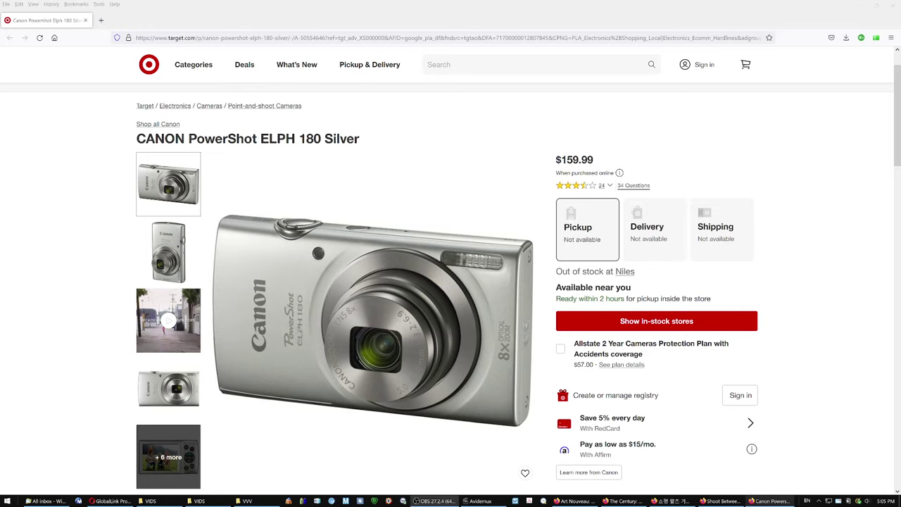
Switch from the Target camera page to the YouTube video listing window.
{"action": "left_click", "coordinate": [720, 501]}
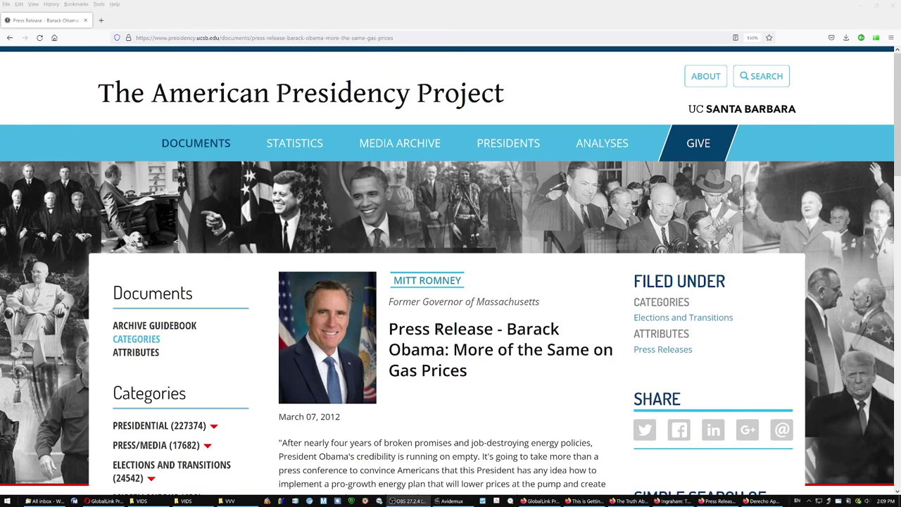
Scroll down and select the bold 'In 2008, Secretary Chu Said…' headline.
{"action": "scroll", "coordinate": [436, 328], "scroll_direction": "down", "scroll_amount": 6}
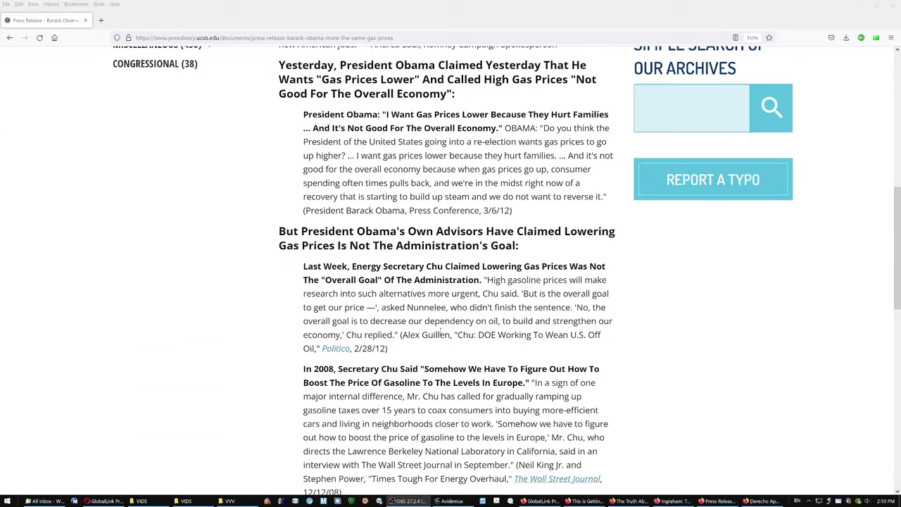
{"action": "scroll", "coordinate": [441, 331], "scroll_direction": "down", "scroll_amount": 2}
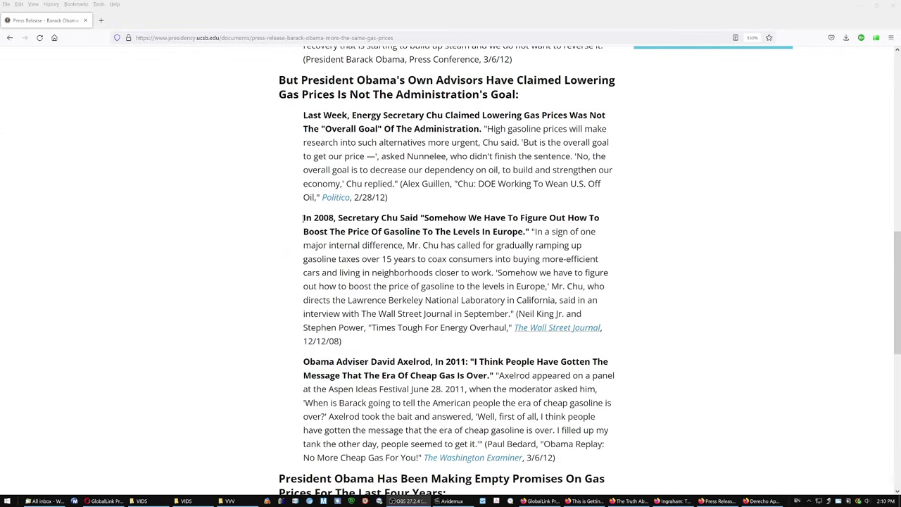
{"action": "left_click_drag", "start_coordinate": [303, 220], "coordinate": [532, 233]}
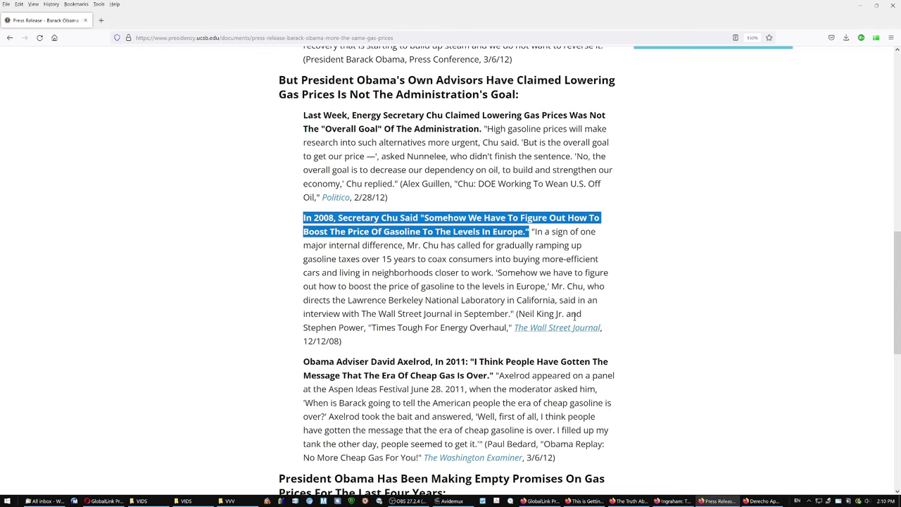
Select Chu's line 'High gasoline prices will make research into such alternatives more urgent.'.
{"action": "scroll", "coordinate": [575, 317], "scroll_direction": "up", "scroll_amount": 1}
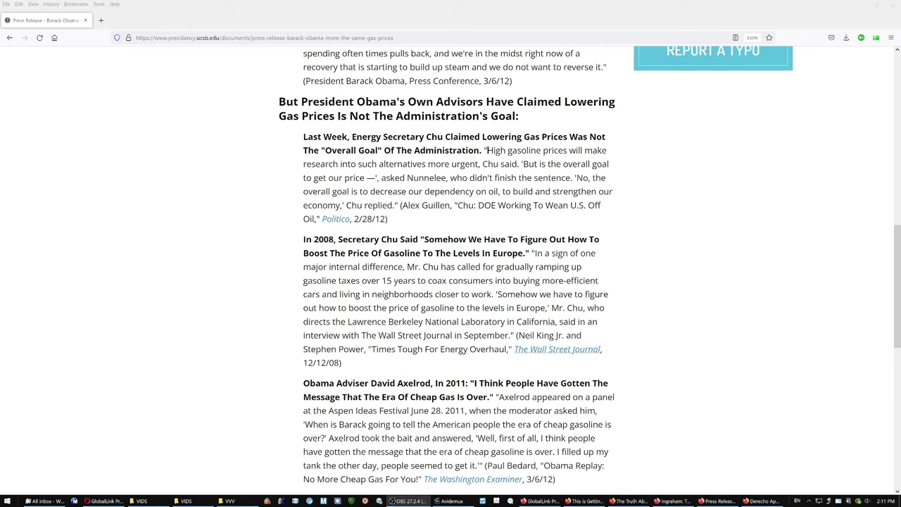
{"action": "mouse_move", "coordinate": [486, 150]}
{"action": "left_mouse_down"}
{"action": "mouse_move", "coordinate": [487, 164]}
{"action": "mouse_move", "coordinate": [436, 164]}
{"action": "mouse_move", "coordinate": [484, 164]}
{"action": "left_mouse_up"}
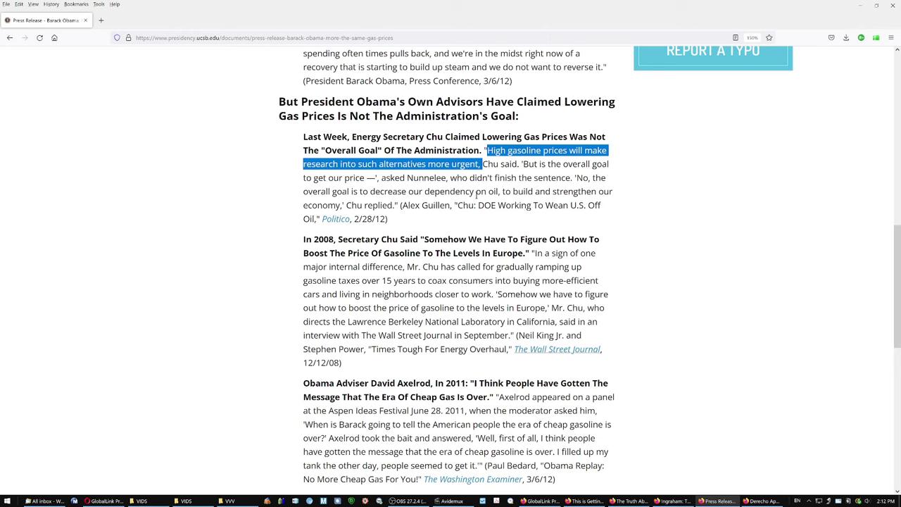
Switch from the press release to OBS via the taskbar.
{"action": "scroll", "coordinate": [476, 195], "scroll_direction": "up", "scroll_amount": 1}
{"action": "left_click", "coordinate": [408, 500]}
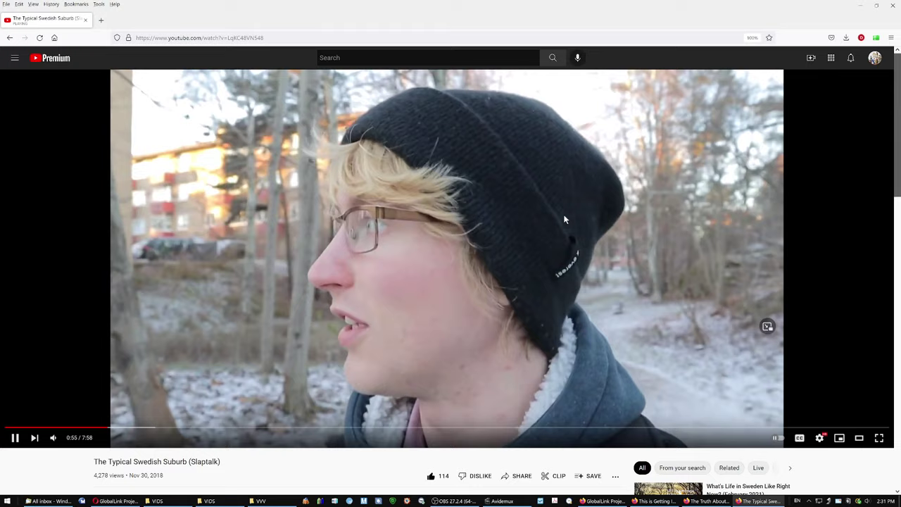
Pause 'The Typical Swedish Suburb (Slaptalk)' at 0:55.
{"action": "left_click", "coordinate": [565, 220]}
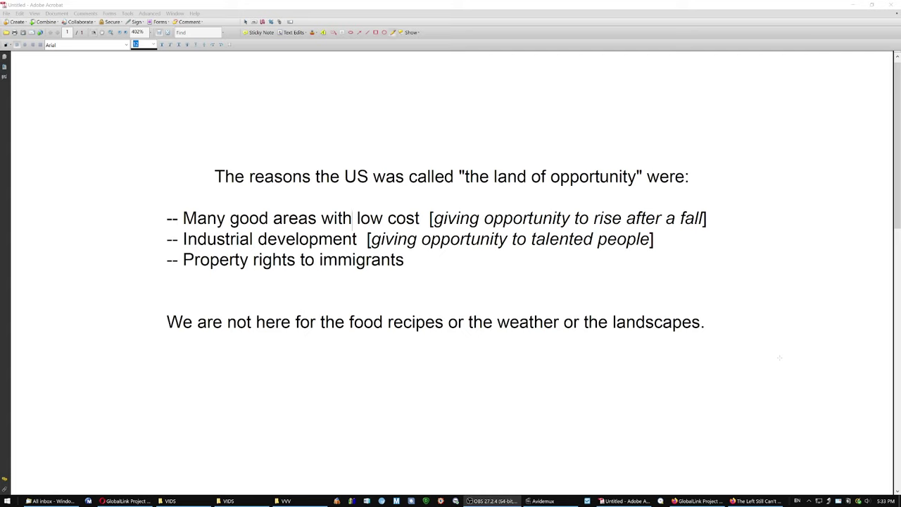
Strike through the low-cost areas and Industrial development reasons with red pencil lines.
{"action": "mouse_move", "coordinate": [159, 213]}
{"action": "left_mouse_down"}
{"action": "mouse_move", "coordinate": [297, 224]}
{"action": "mouse_move", "coordinate": [425, 220]}
{"action": "mouse_move", "coordinate": [161, 224]}
{"action": "mouse_move", "coordinate": [198, 217]}
{"action": "left_mouse_up"}
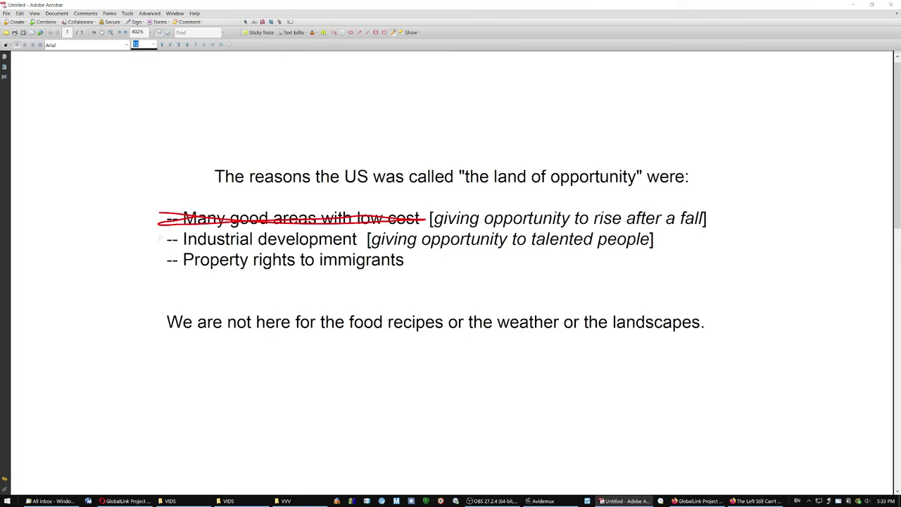
{"action": "mouse_move", "coordinate": [160, 238]}
{"action": "left_mouse_down"}
{"action": "mouse_move", "coordinate": [347, 238]}
{"action": "mouse_move", "coordinate": [167, 245]}
{"action": "mouse_move", "coordinate": [223, 241]}
{"action": "left_mouse_up"}
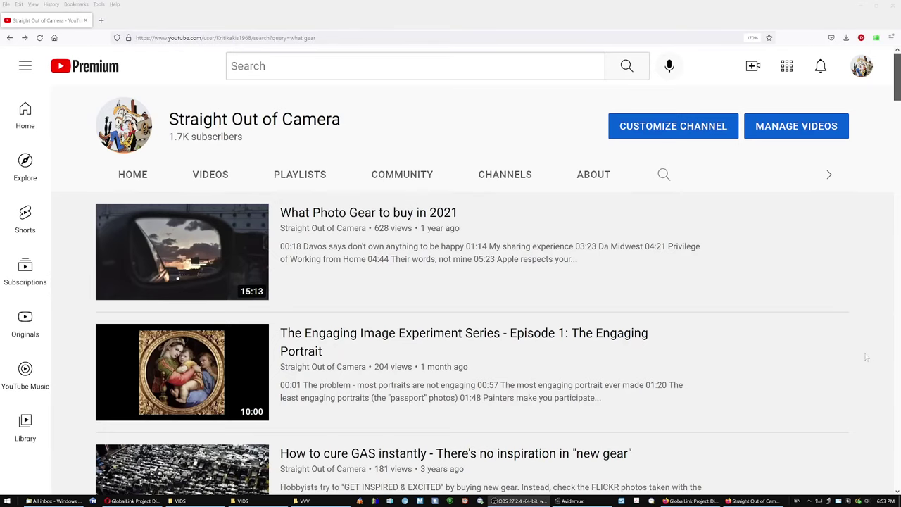
Play 'What Photo Gear to buy in 2021' and pause it at 0:02.
{"action": "mouse_move", "coordinate": [547, 297]}
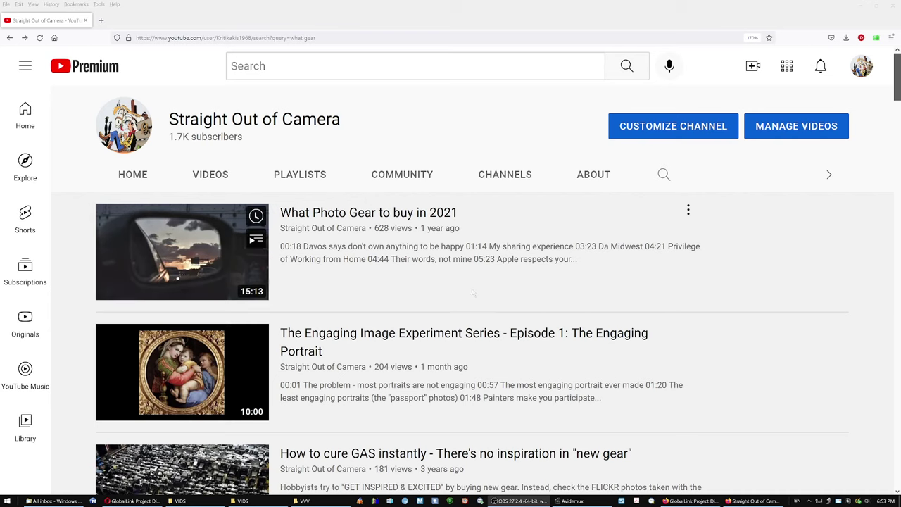
{"action": "left_click", "coordinate": [415, 234]}
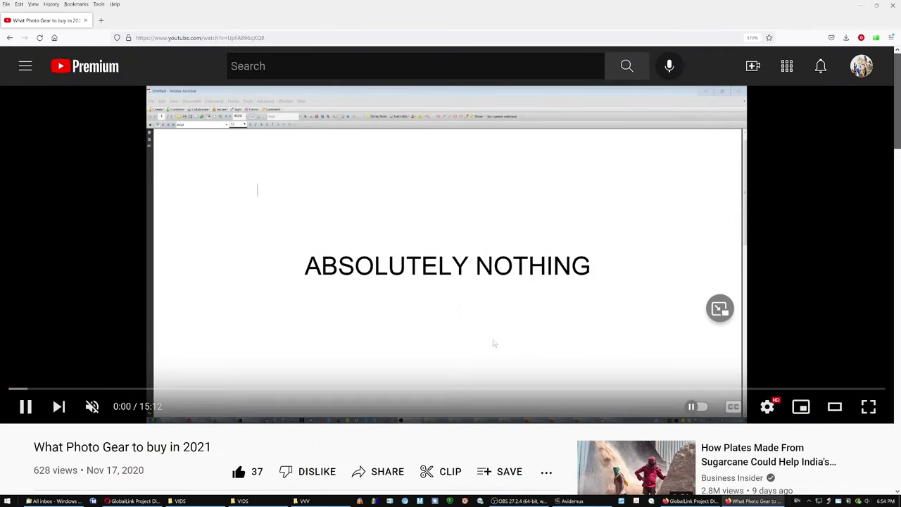
{"action": "left_click", "coordinate": [493, 342]}
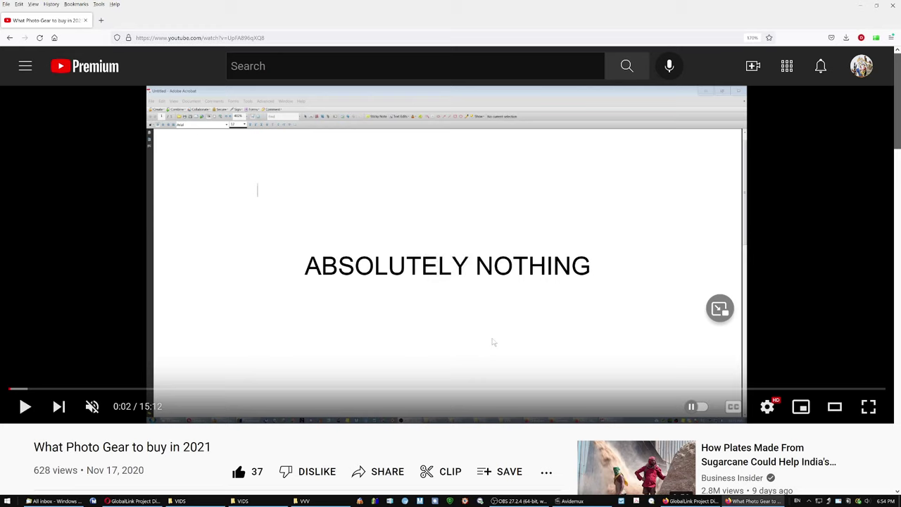